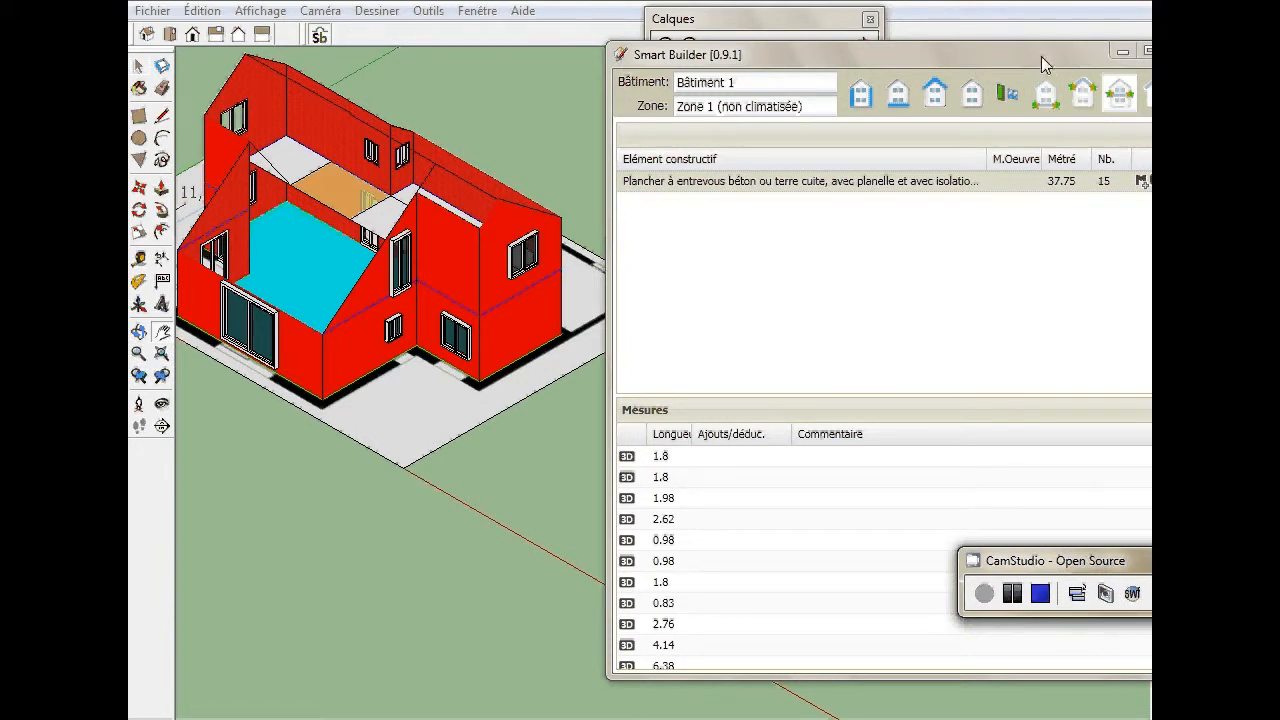
Step: Display the wall elements of Bâtiment 1 together with their dependent thermal bridges
{"action": "left_click_drag", "start_coordinate": [1041, 56], "coordinate": [1003, 40]}
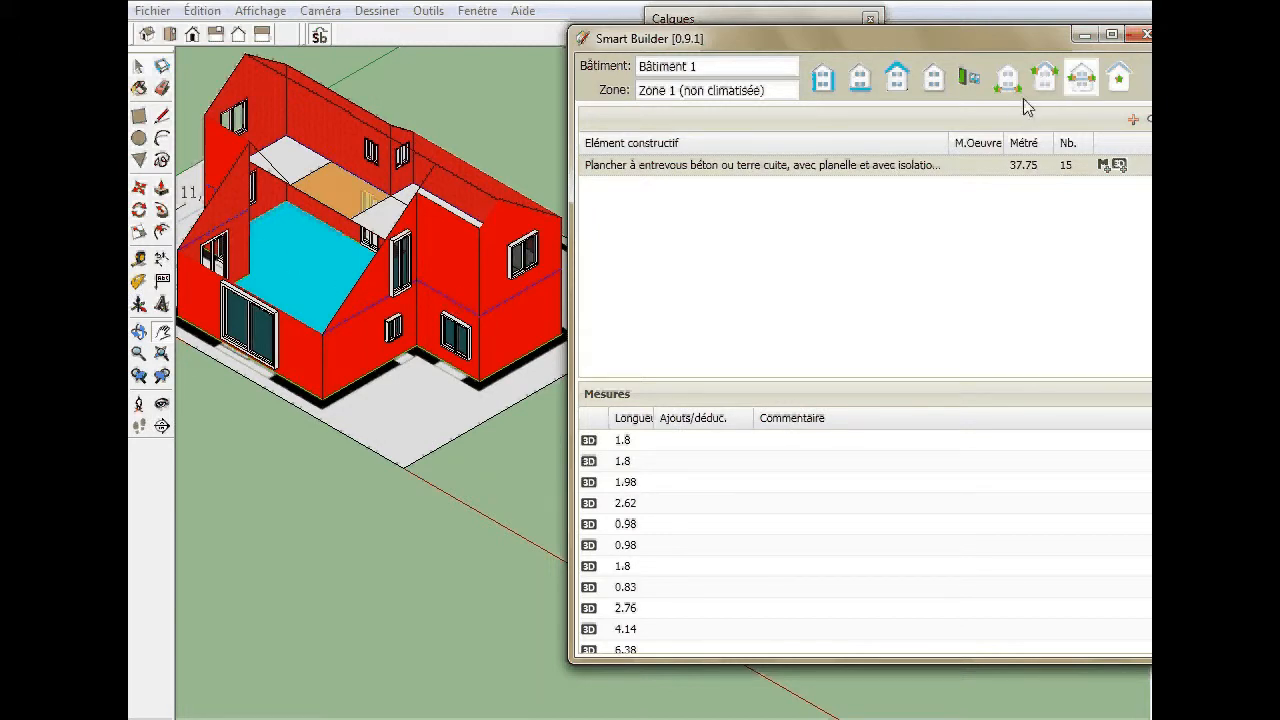
{"action": "left_click", "coordinate": [825, 80]}
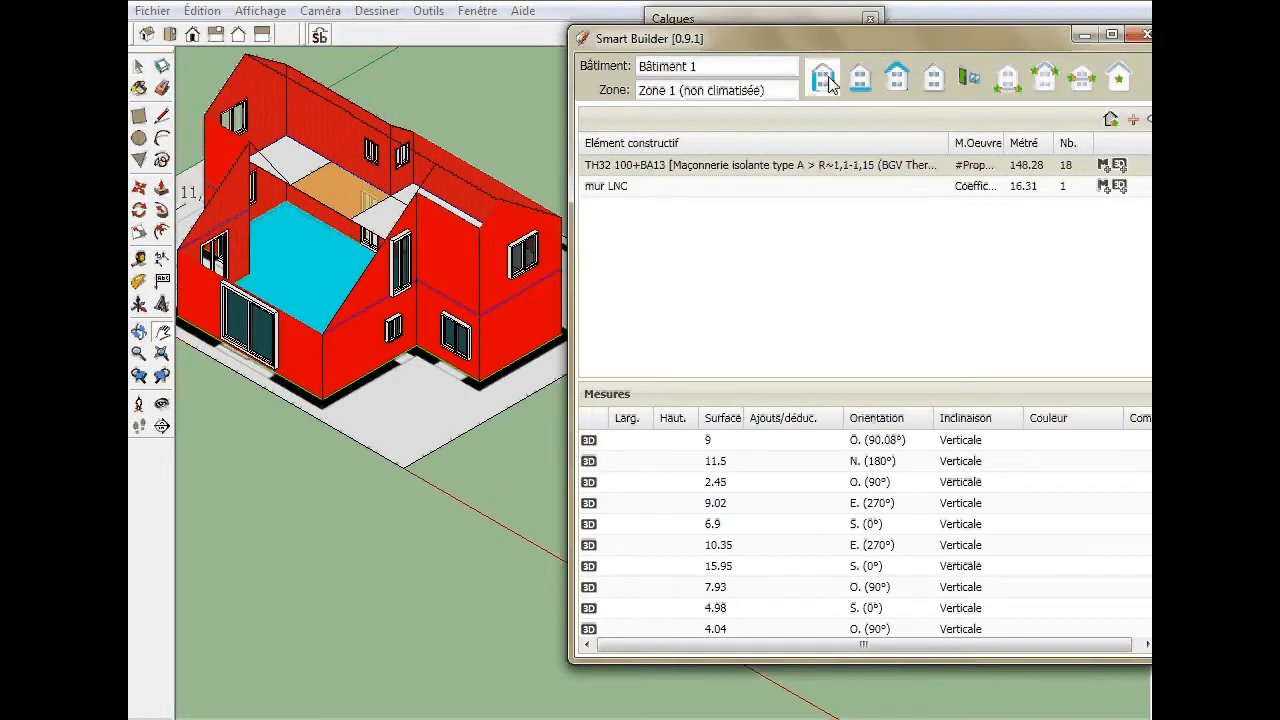
{"action": "left_click_drag", "start_coordinate": [965, 45], "coordinate": [865, 27]}
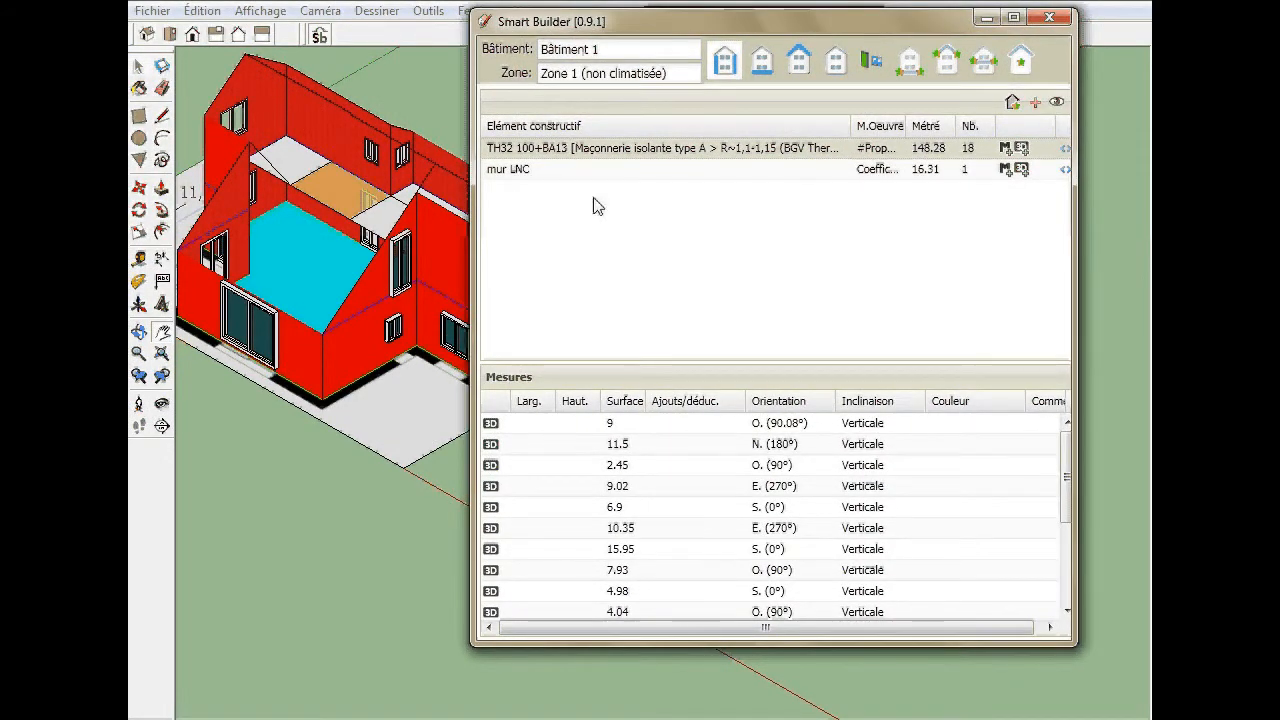
{"action": "left_click", "coordinate": [1013, 103]}
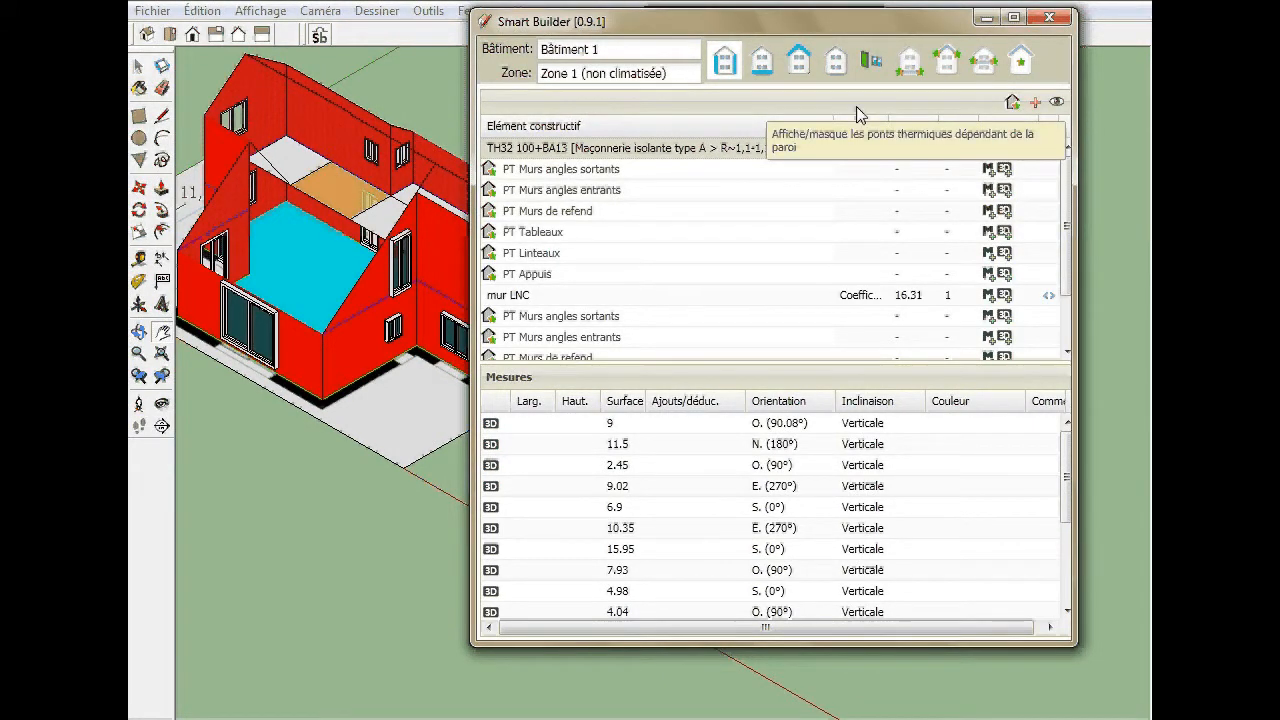
Step: Assign the upper floor's outward wall-corner edges to PT Murs angles sortants of the TH32 wall using 3D detection
{"action": "left_click", "coordinate": [558, 172]}
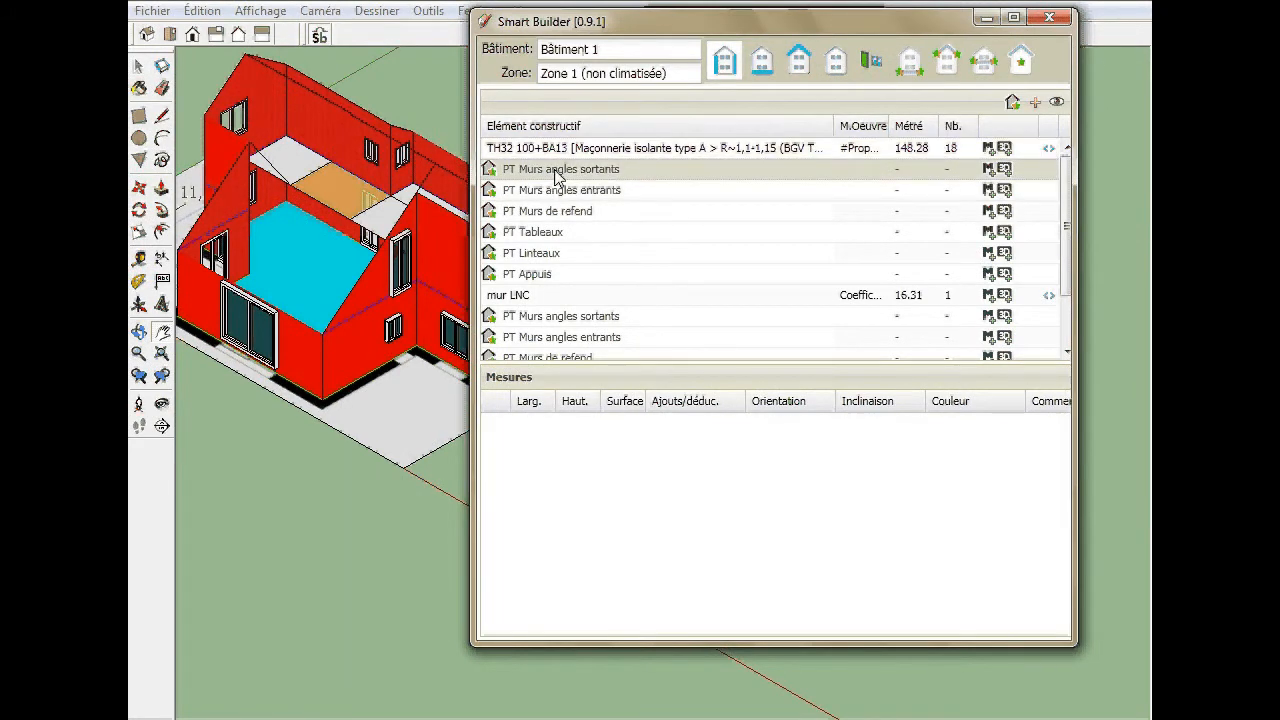
{"action": "left_click", "coordinate": [1003, 170]}
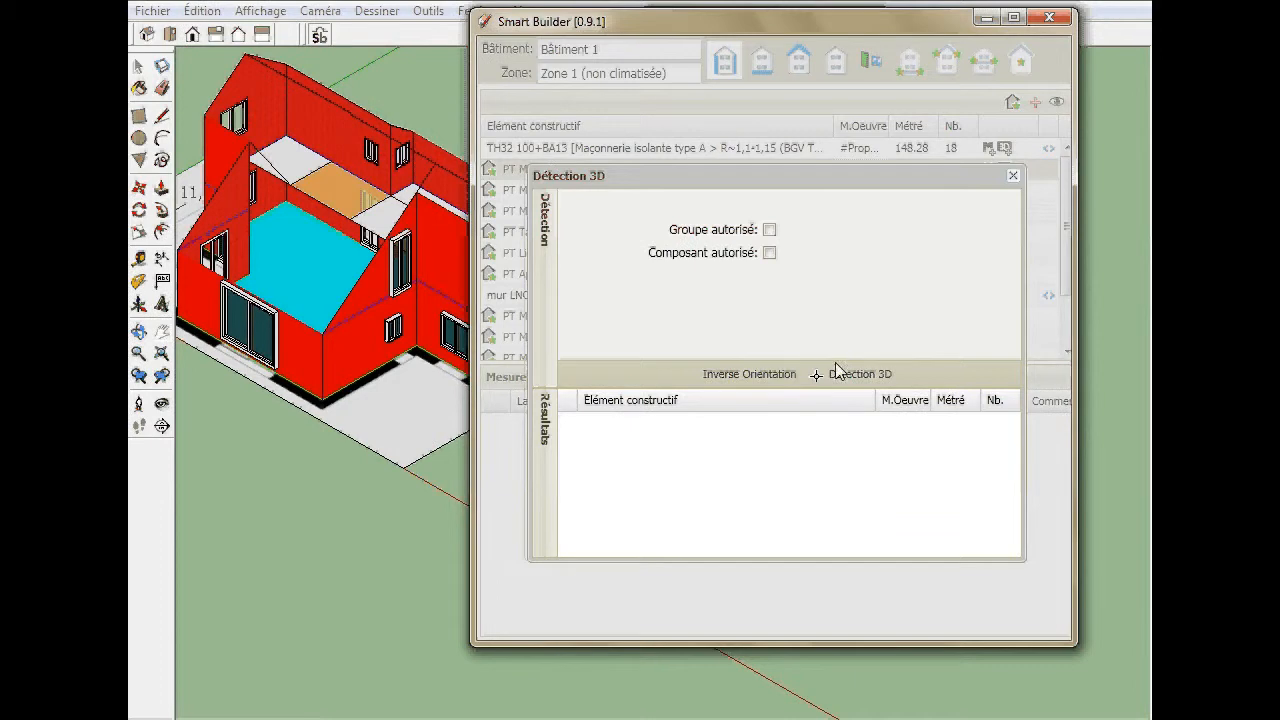
{"action": "left_click_drag", "start_coordinate": [671, 26], "coordinate": [872, 39]}
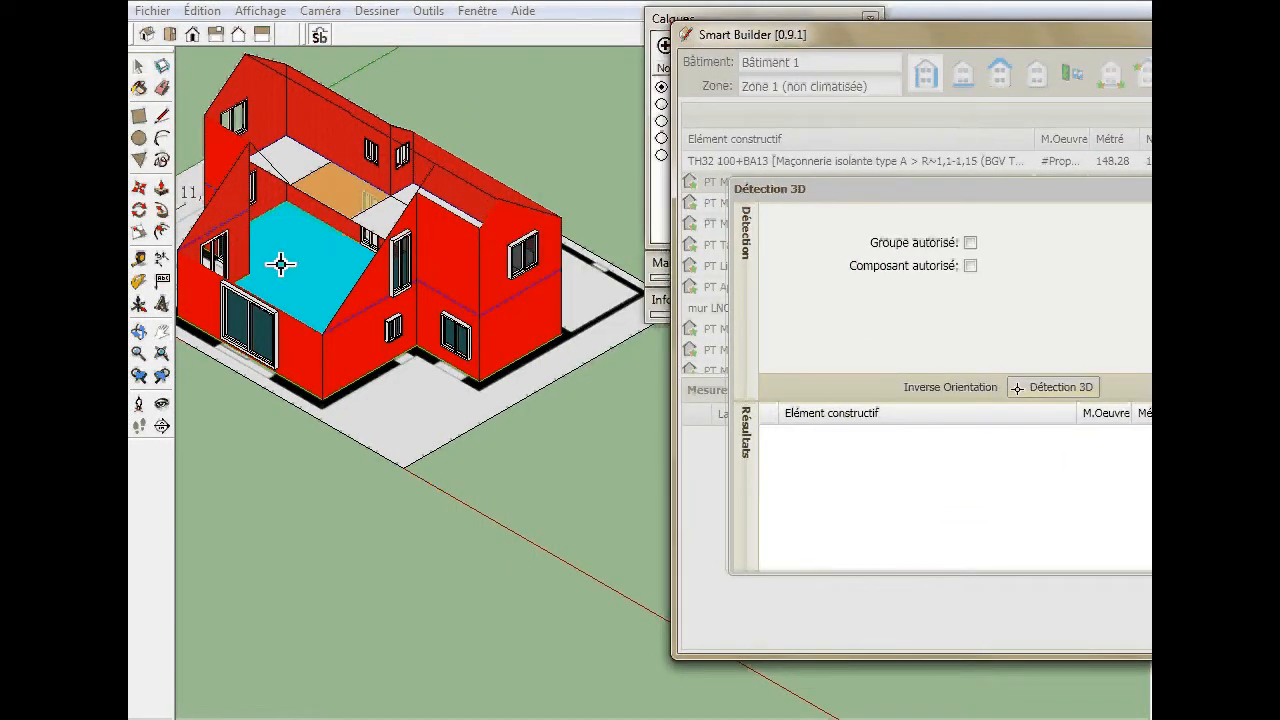
{"action": "left_click", "coordinate": [489, 263]}
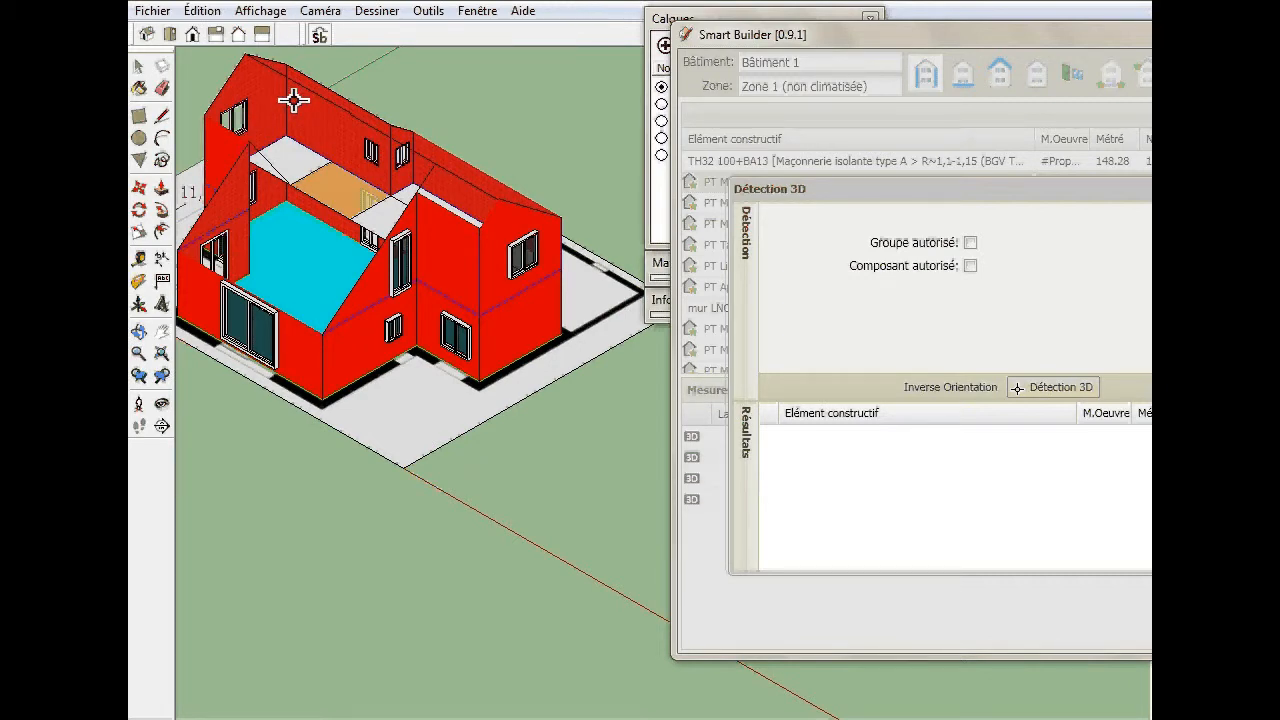
{"action": "left_click", "coordinate": [419, 151]}
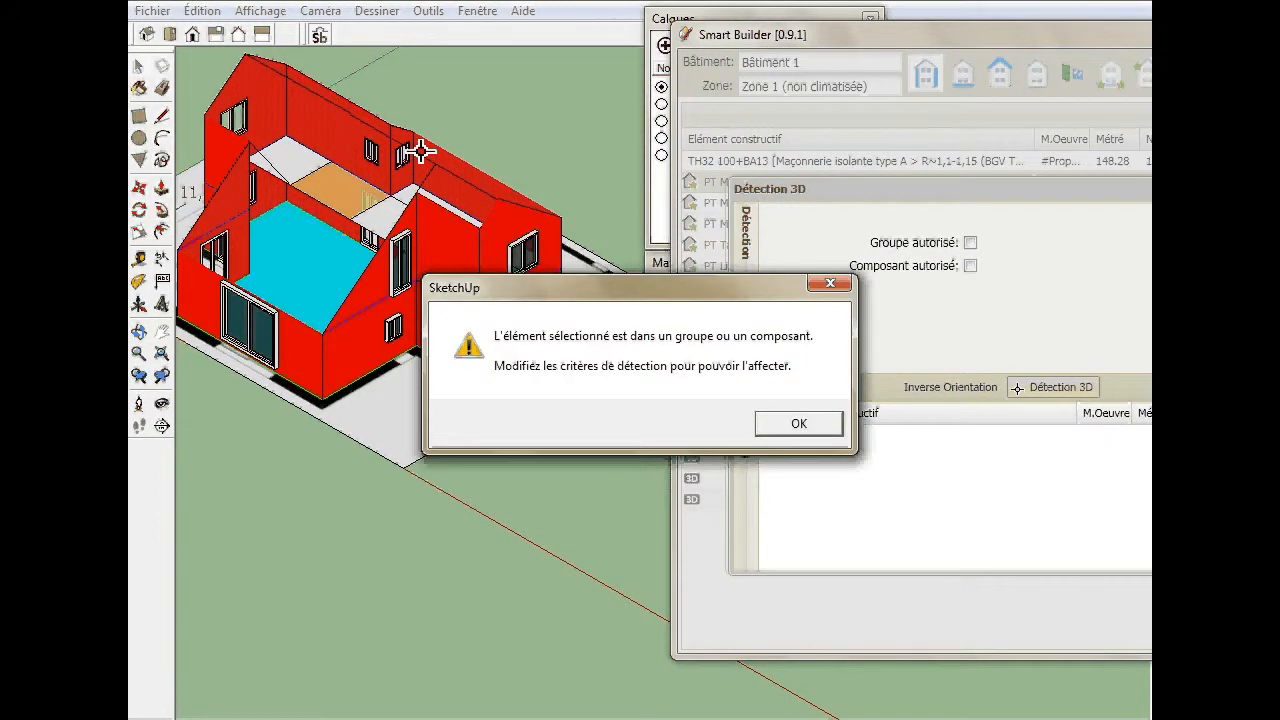
{"action": "left_click", "coordinate": [791, 423]}
{"action": "scroll", "coordinate": [459, 194], "scroll_direction": "up", "scroll_amount": 3}
{"action": "scroll", "coordinate": [457, 185], "scroll_direction": "up", "scroll_amount": 2}
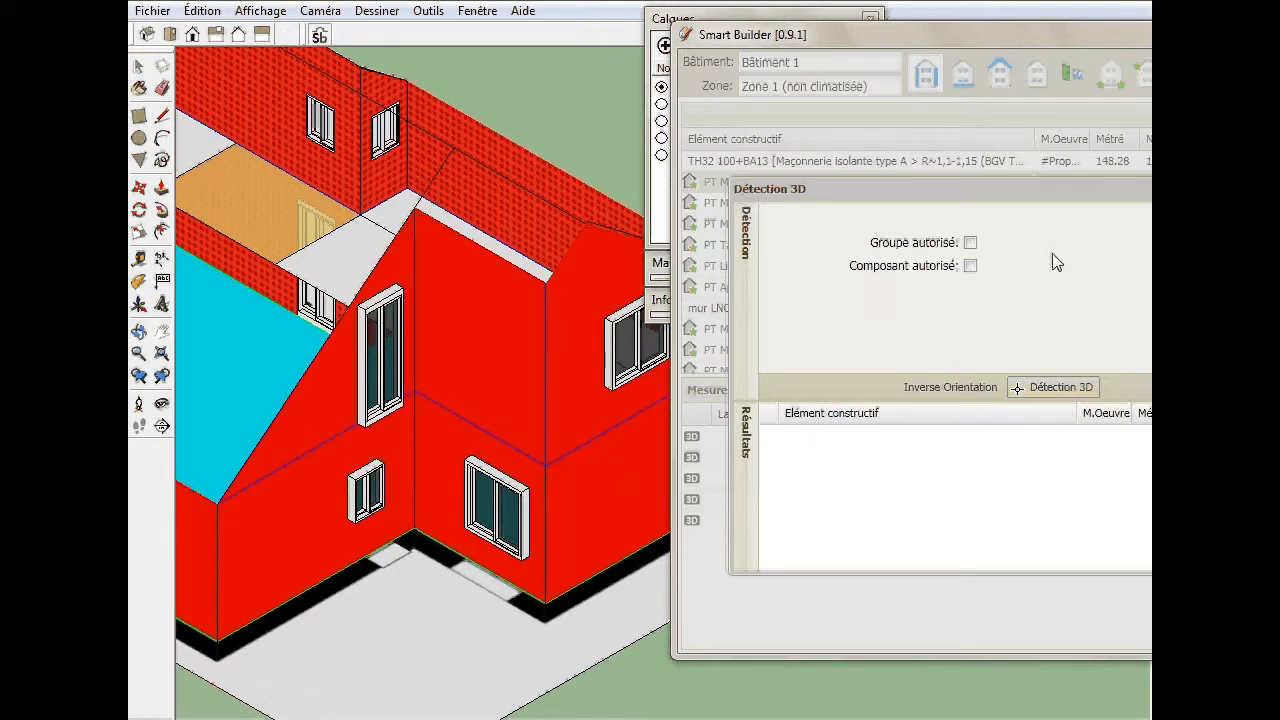
{"action": "left_click_drag", "start_coordinate": [1043, 33], "coordinate": [918, 24]}
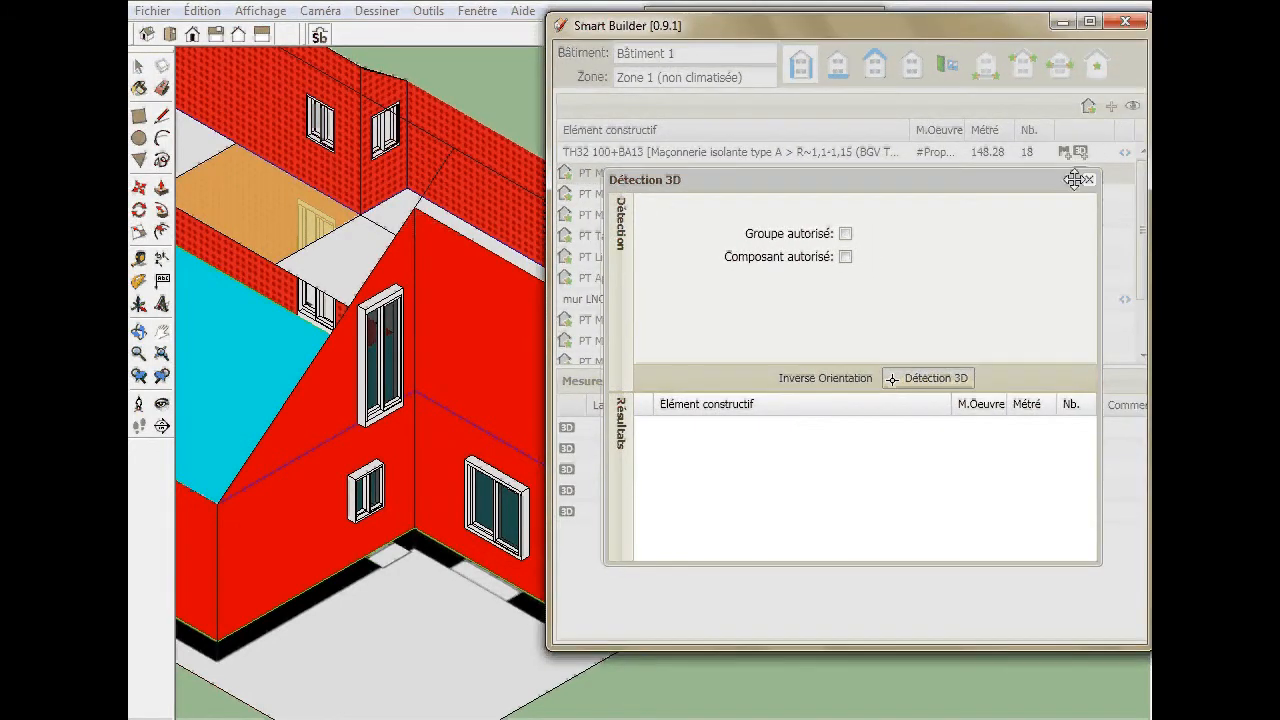
{"action": "left_click", "coordinate": [1087, 179]}
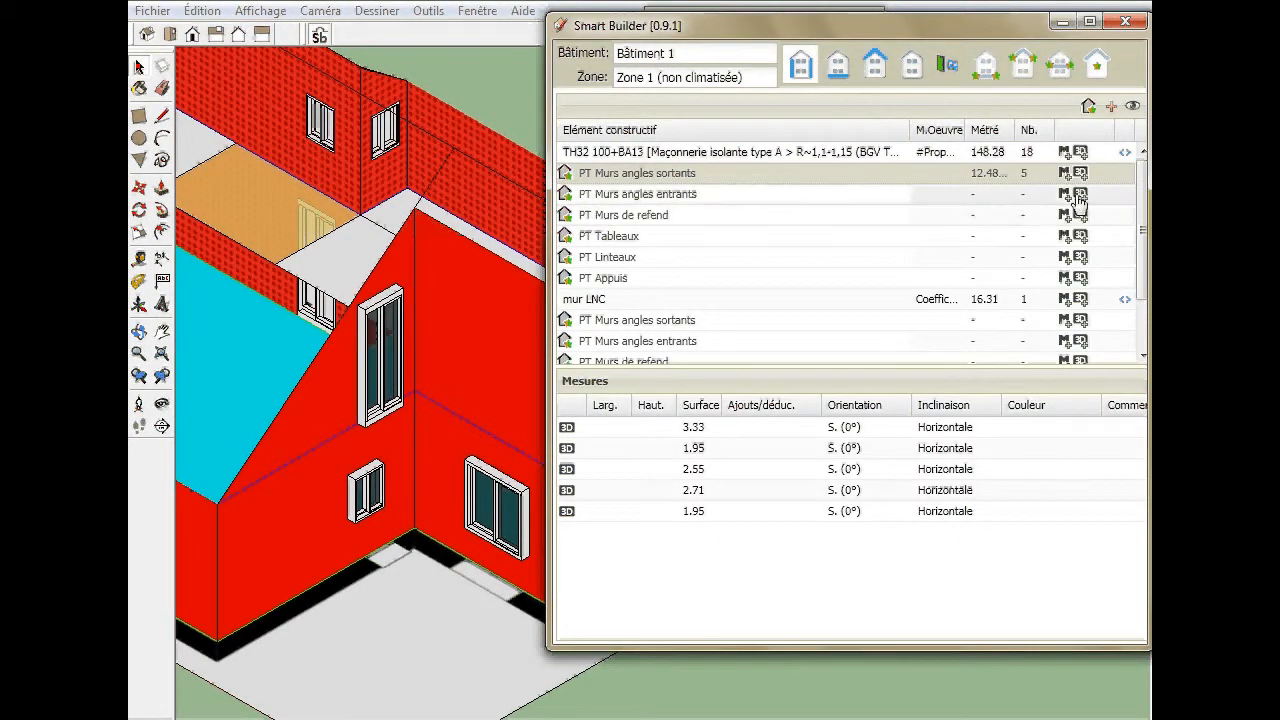
Step: Assign the inward corner edges beside the rear windows and at the front recess to the TH32 wall's PT Murs angles entrants using 3D detection
{"action": "left_click", "coordinate": [1079, 196]}
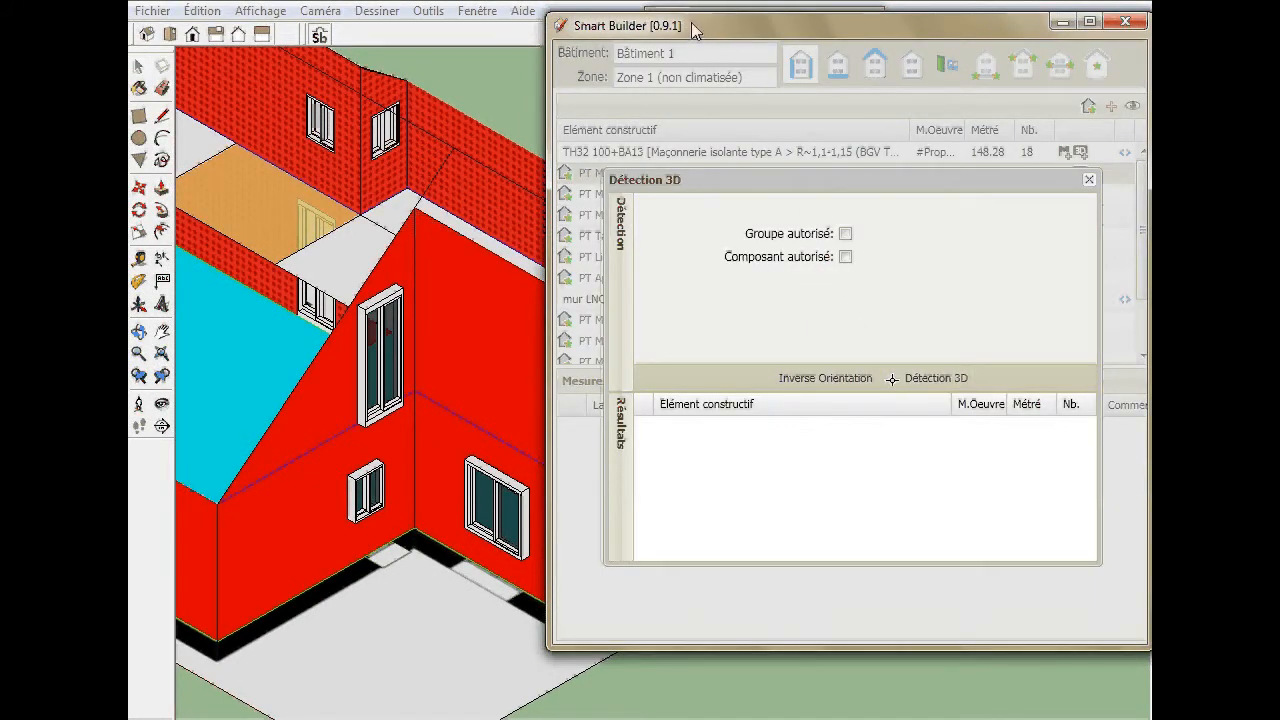
{"action": "left_click_drag", "start_coordinate": [695, 25], "coordinate": [785, 15]}
{"action": "left_click", "coordinate": [1022, 371]}
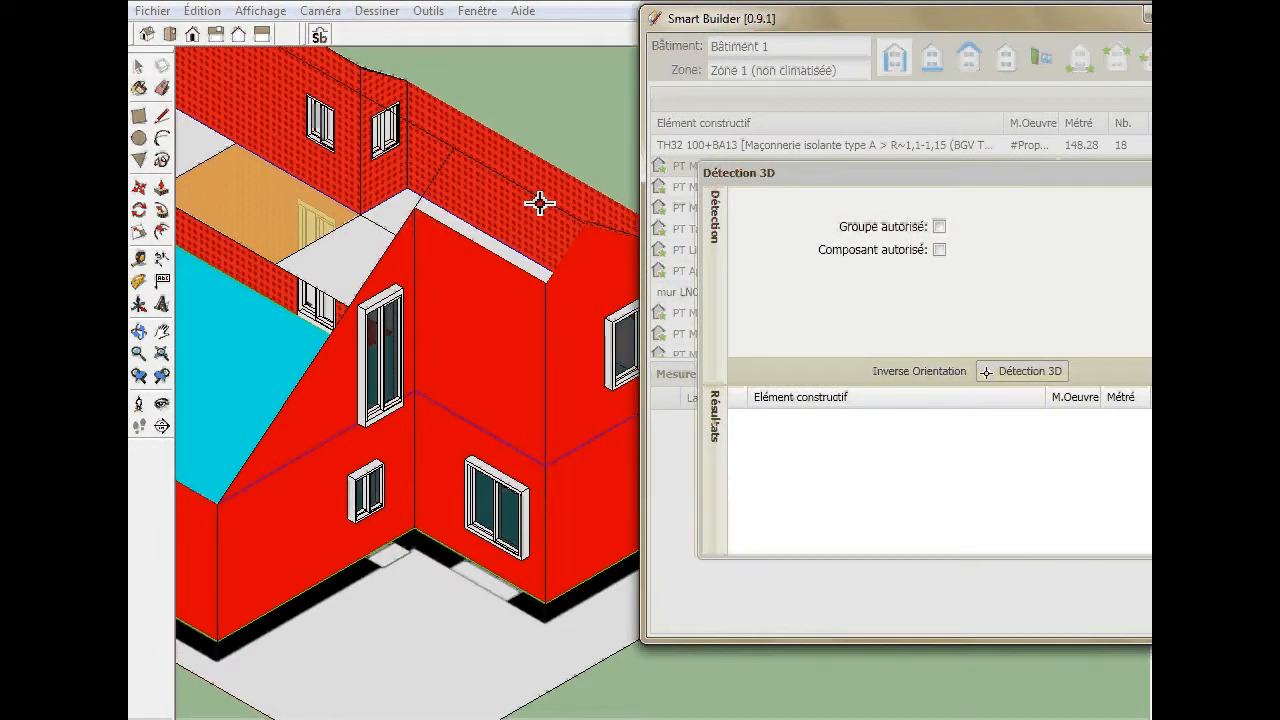
{"action": "left_click", "coordinate": [368, 140]}
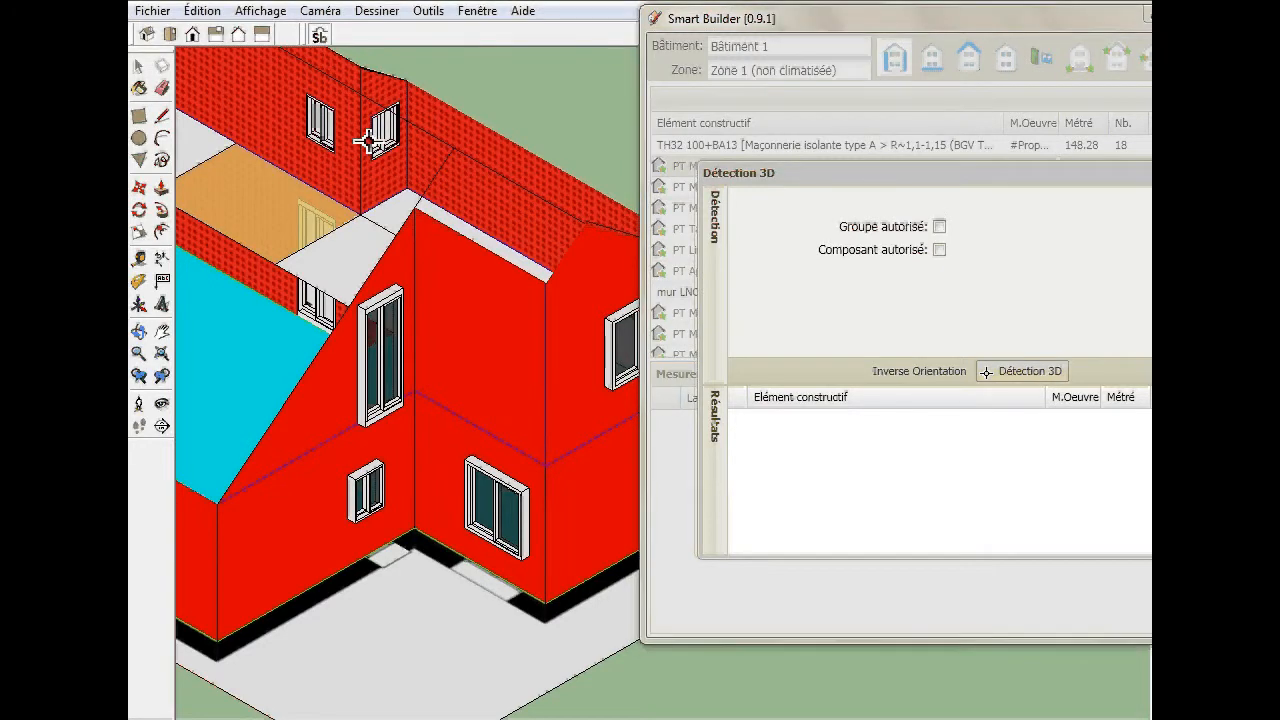
{"action": "left_click", "coordinate": [422, 262]}
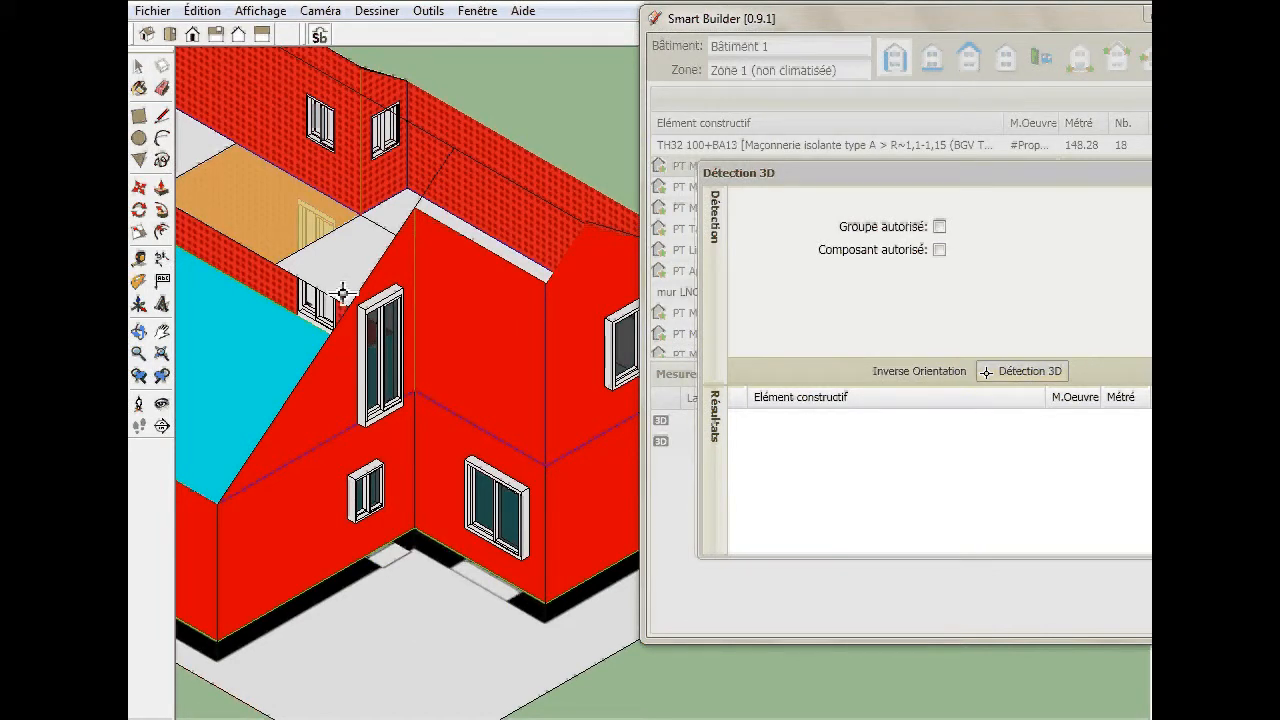
Step: Add the inward corner edge at the opposite end of the upper floor to PT Murs angles entrants and end the 3D detection
{"action": "left_click", "coordinate": [138, 66]}
{"action": "scroll", "coordinate": [252, 184], "scroll_direction": "down", "scroll_amount": 2}
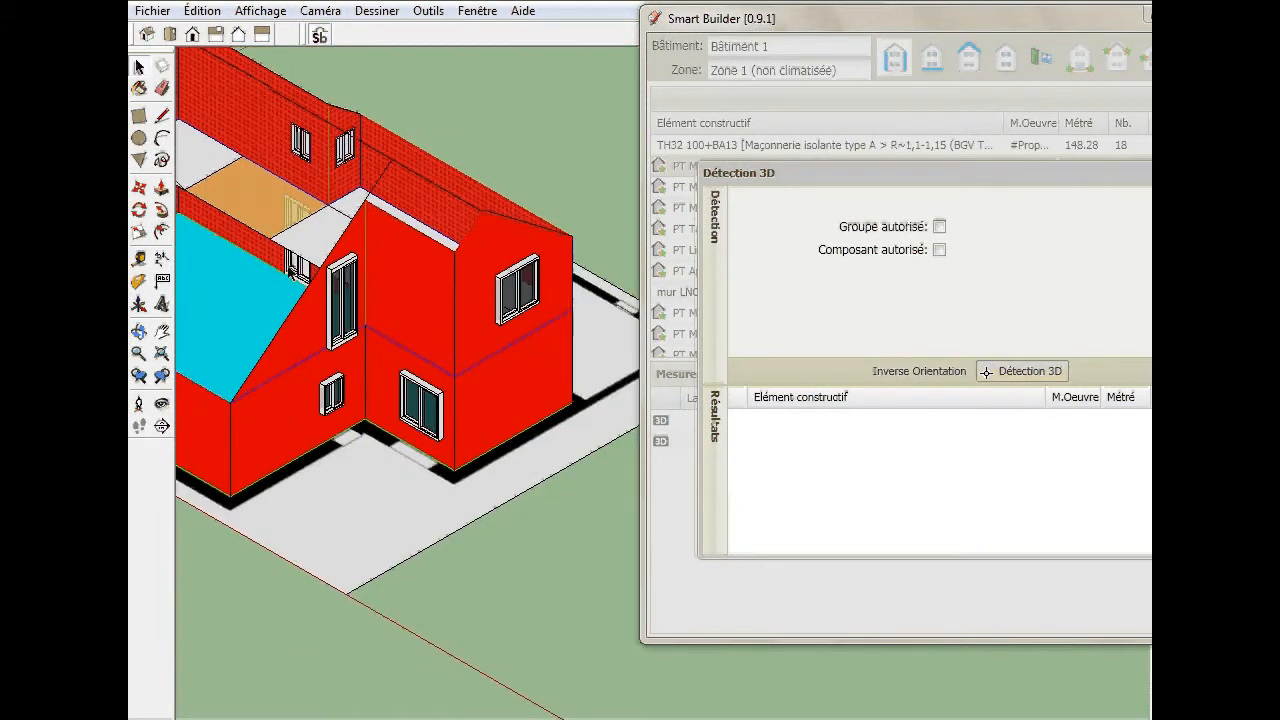
{"action": "middle_click_drag", "start_coordinate": [287, 255], "coordinate": [458, 330]}
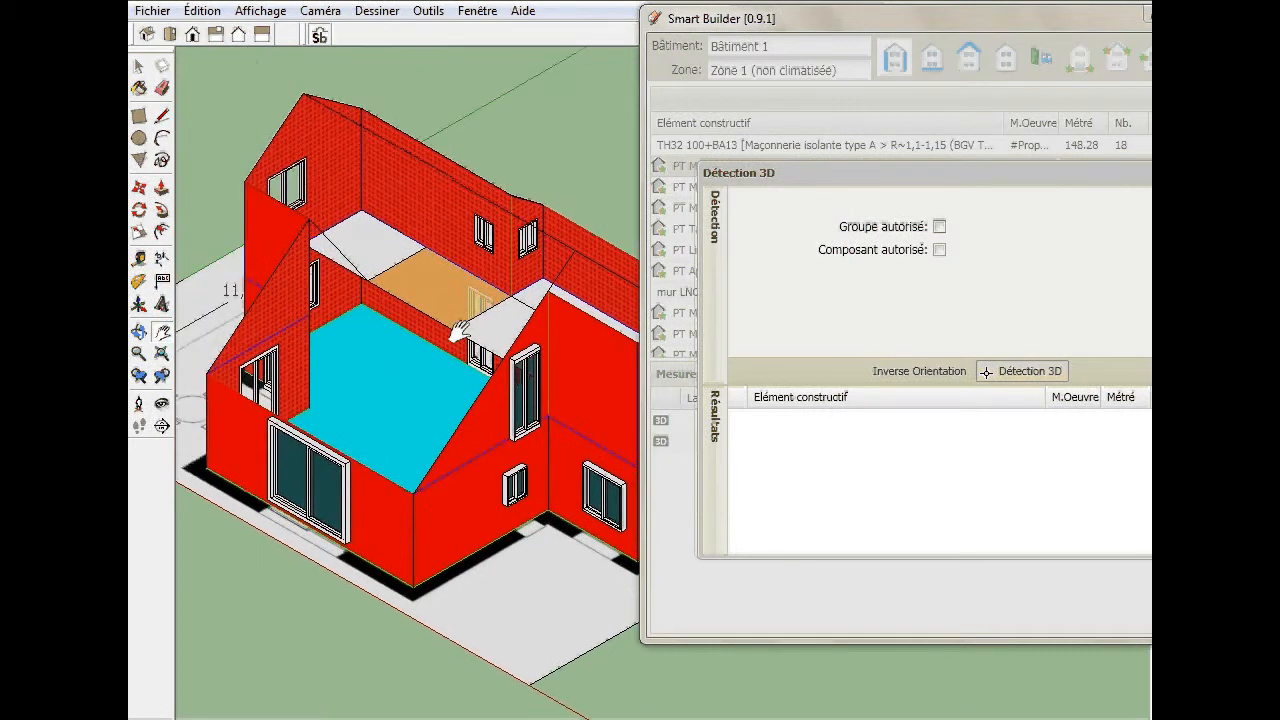
{"action": "scroll", "coordinate": [337, 287], "scroll_direction": "up", "scroll_amount": 2}
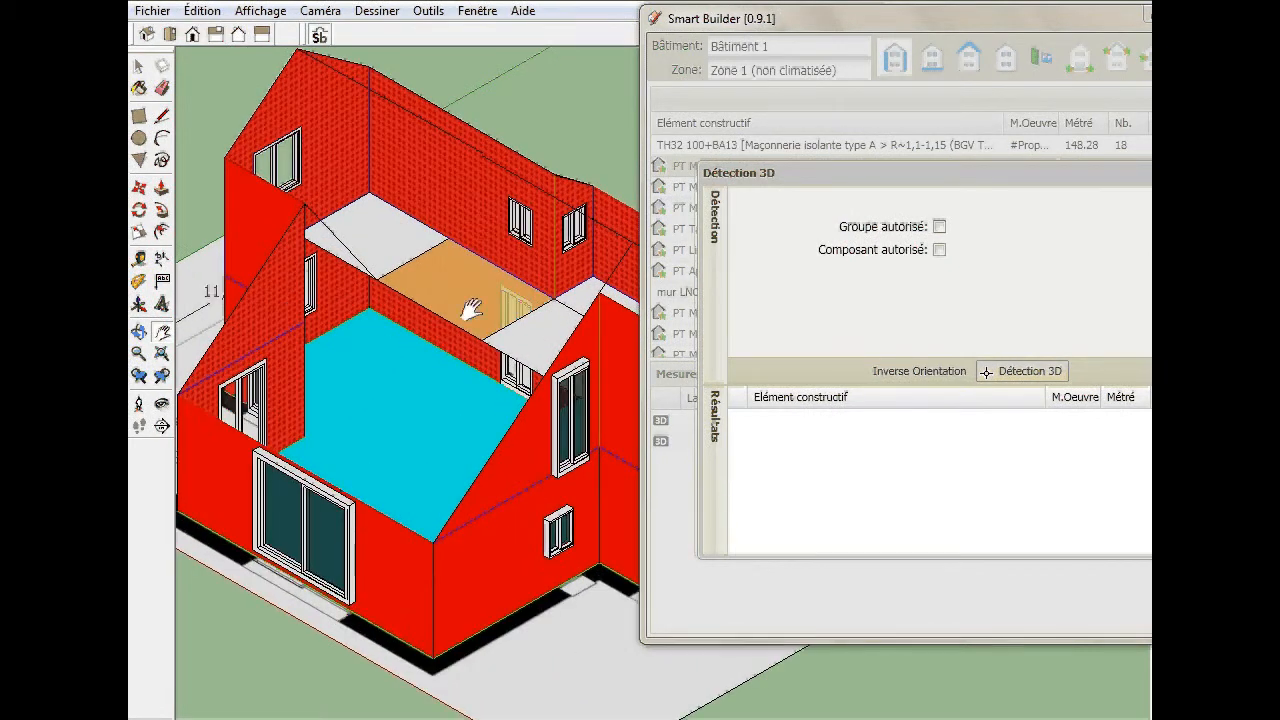
{"action": "left_click", "coordinate": [993, 378]}
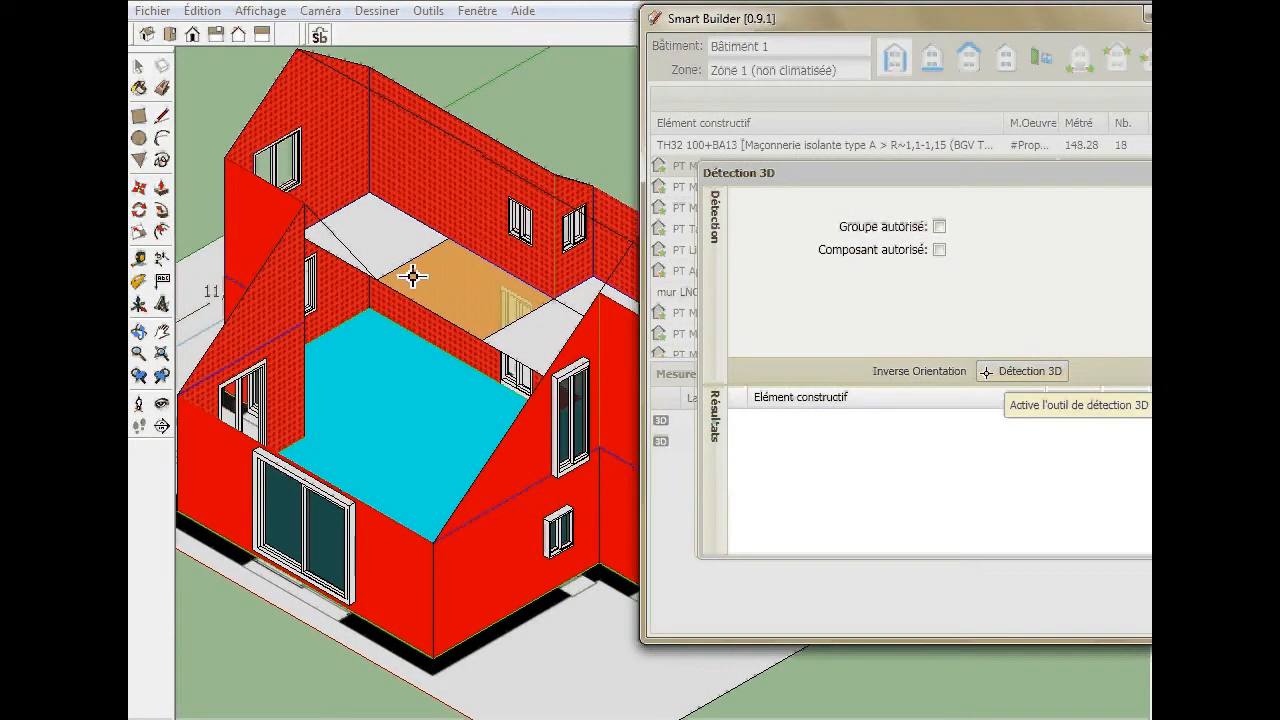
{"action": "left_click", "coordinate": [311, 232]}
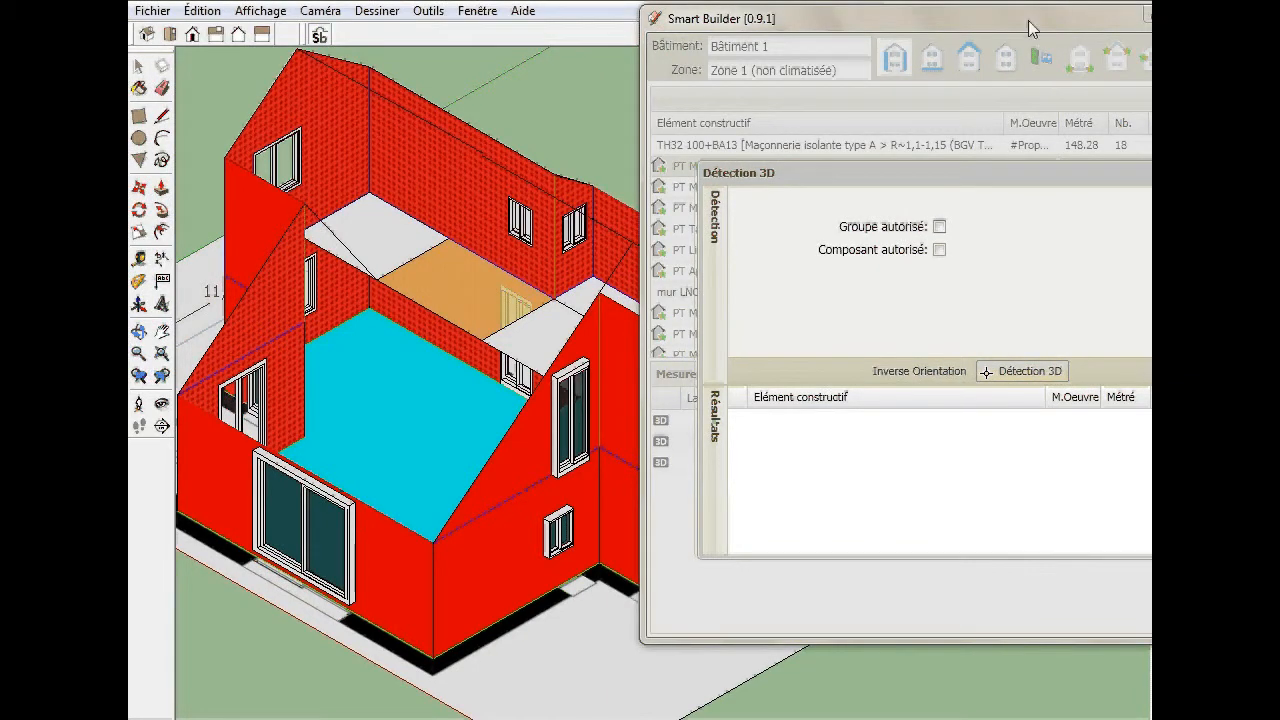
{"action": "left_click_drag", "start_coordinate": [1030, 28], "coordinate": [906, 18]}
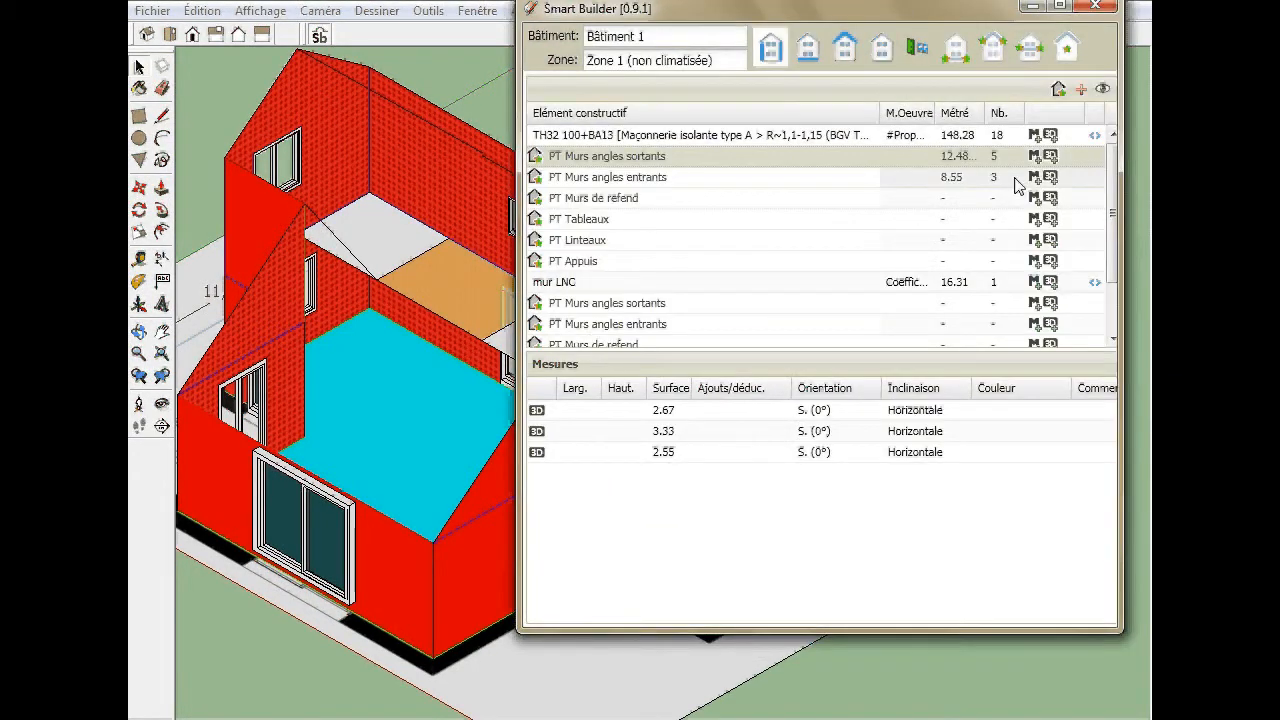
Step: Hide the Etage layer to expose the ground-floor walls
{"action": "left_click_drag", "start_coordinate": [799, 19], "coordinate": [823, 140]}
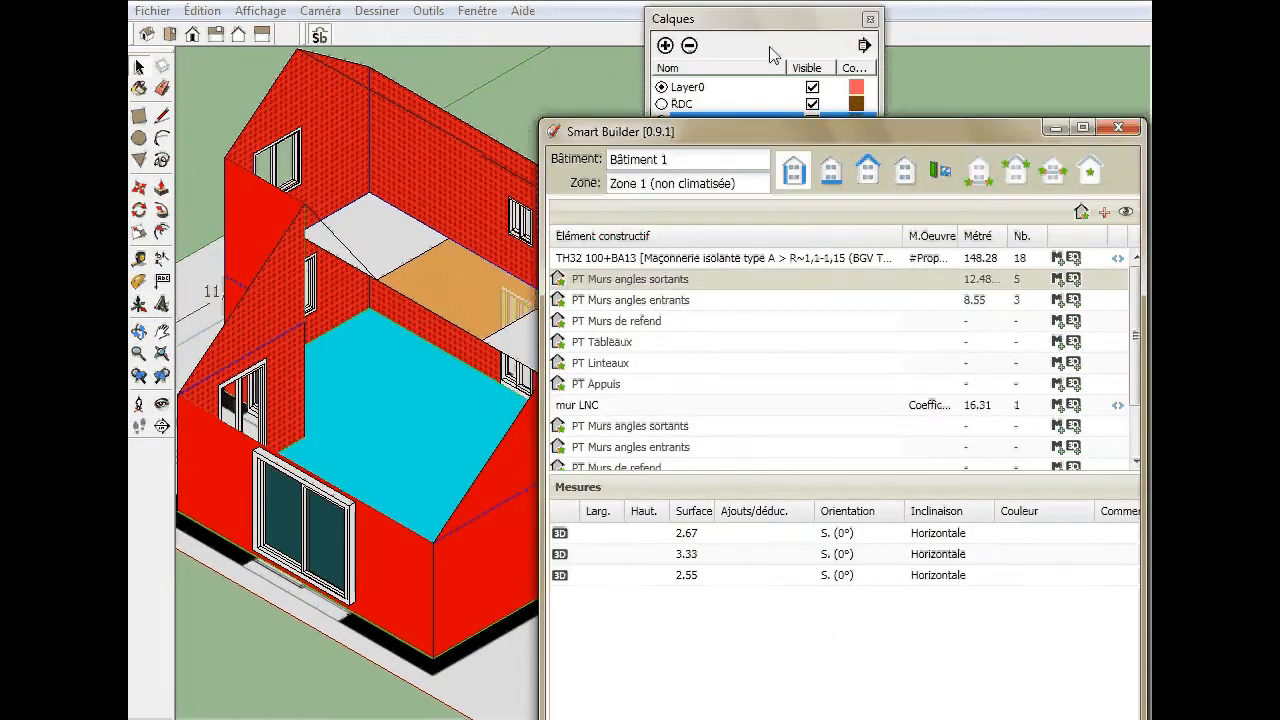
{"action": "left_click", "coordinate": [766, 22]}
{"action": "left_click", "coordinate": [766, 27]}
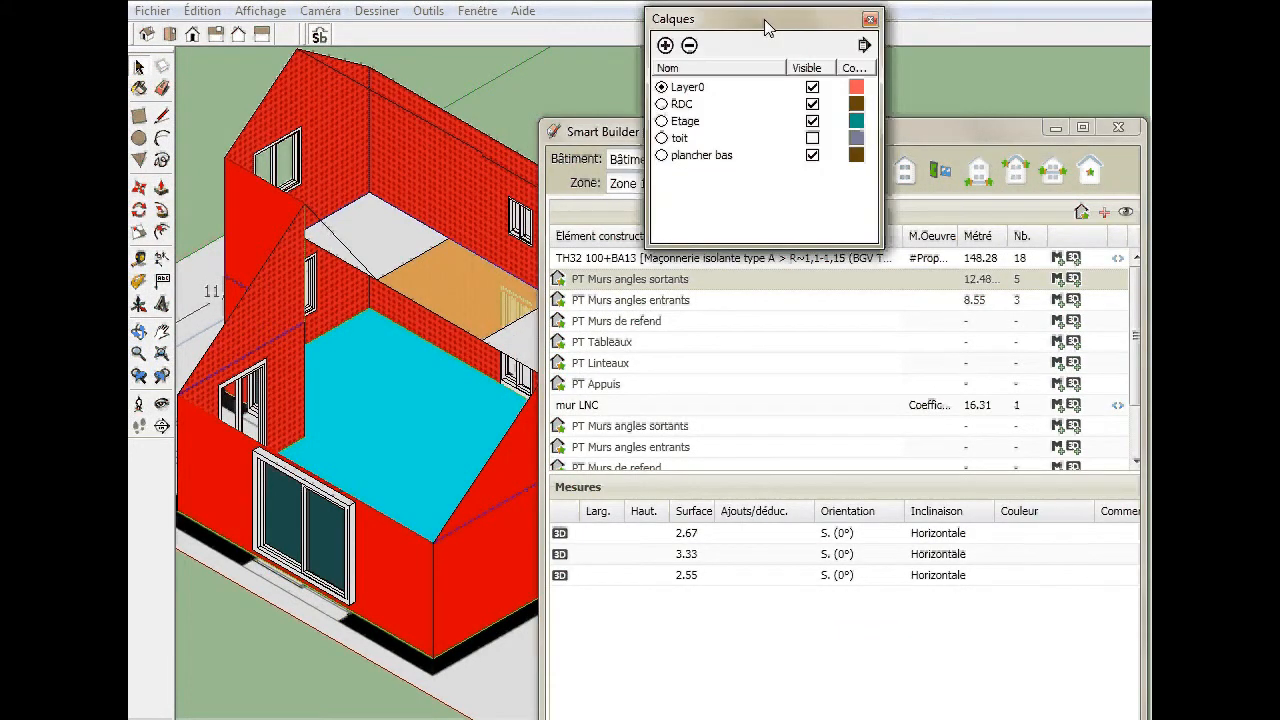
{"action": "left_click", "coordinate": [812, 121]}
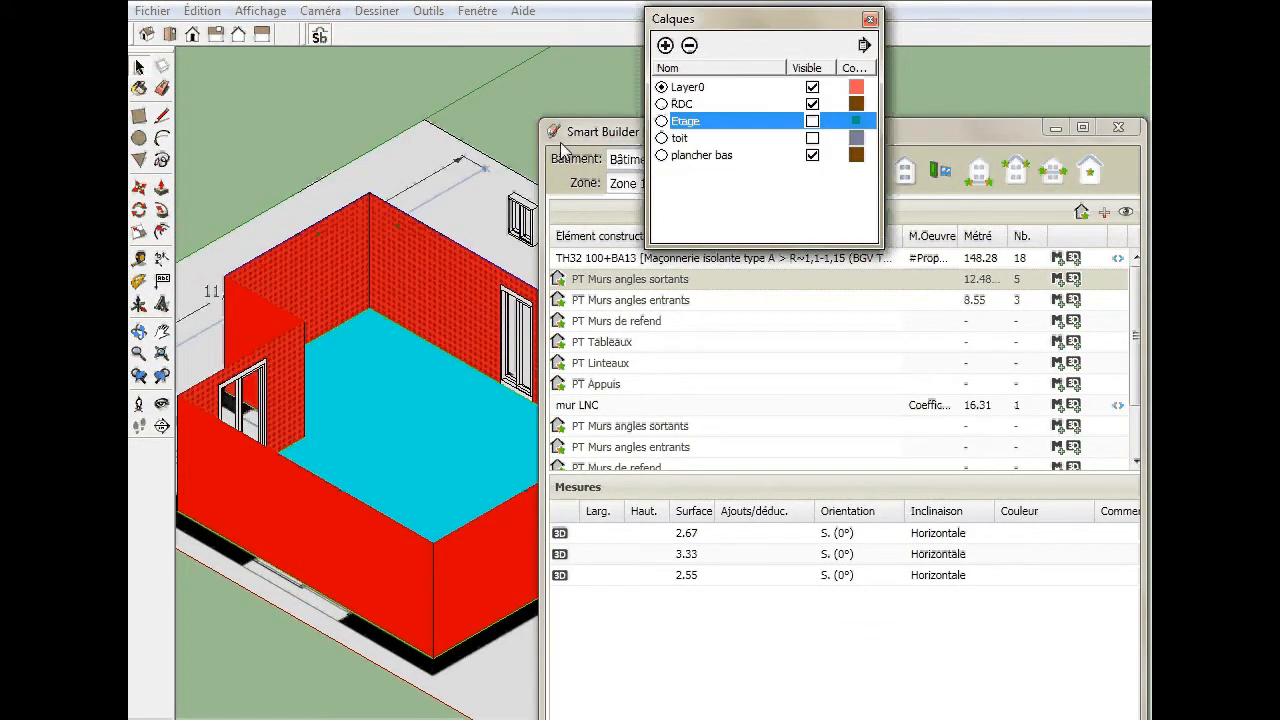
Step: Add a manual measure of 12.5 to the TH32 wall's PT Murs angles sortants, commented "ponts thermiques angles sortants RDC"
{"action": "middle_click_drag", "start_coordinate": [381, 382], "coordinate": [336, 229], "text": "shift"}
{"action": "left_click_drag", "start_coordinate": [956, 126], "coordinate": [1070, 31]}
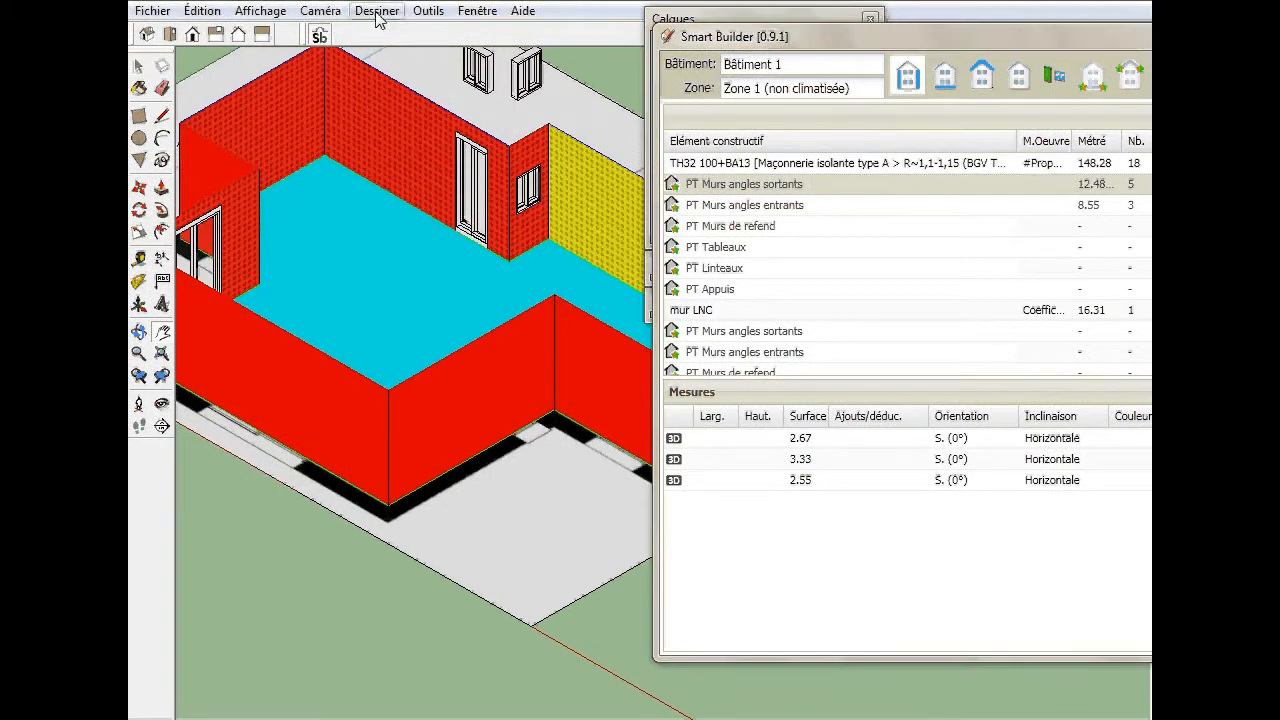
{"action": "left_click", "coordinate": [138, 68]}
{"action": "scroll", "coordinate": [336, 222], "scroll_direction": "down", "scroll_amount": 1}
{"action": "scroll", "coordinate": [360, 262], "scroll_direction": "down", "scroll_amount": 2}
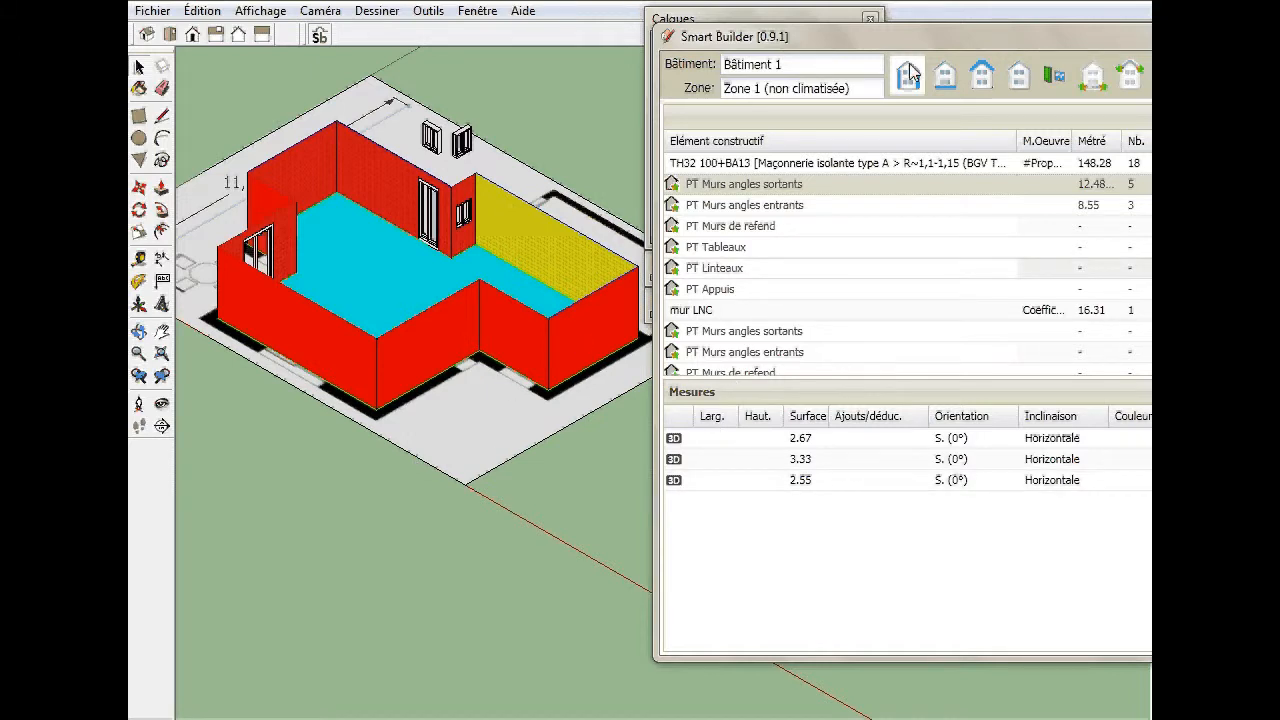
{"action": "left_click_drag", "start_coordinate": [930, 50], "coordinate": [800, 40]}
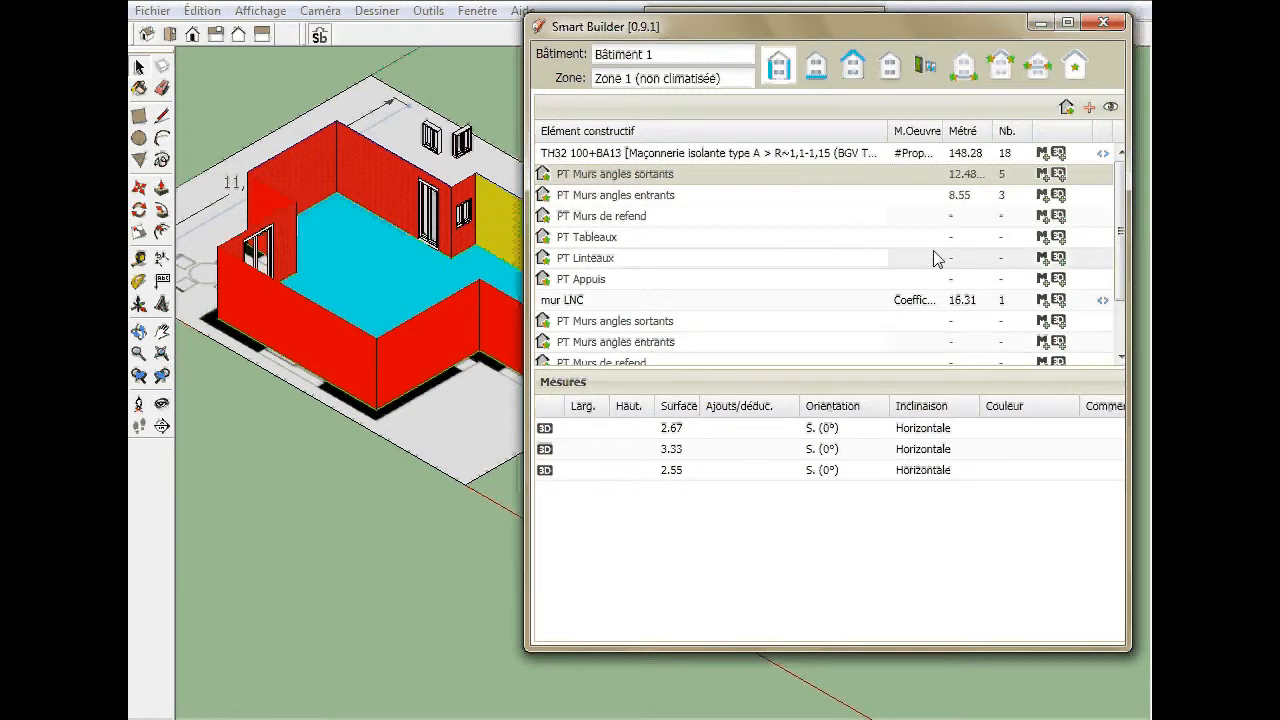
{"action": "left_click", "coordinate": [1042, 175]}
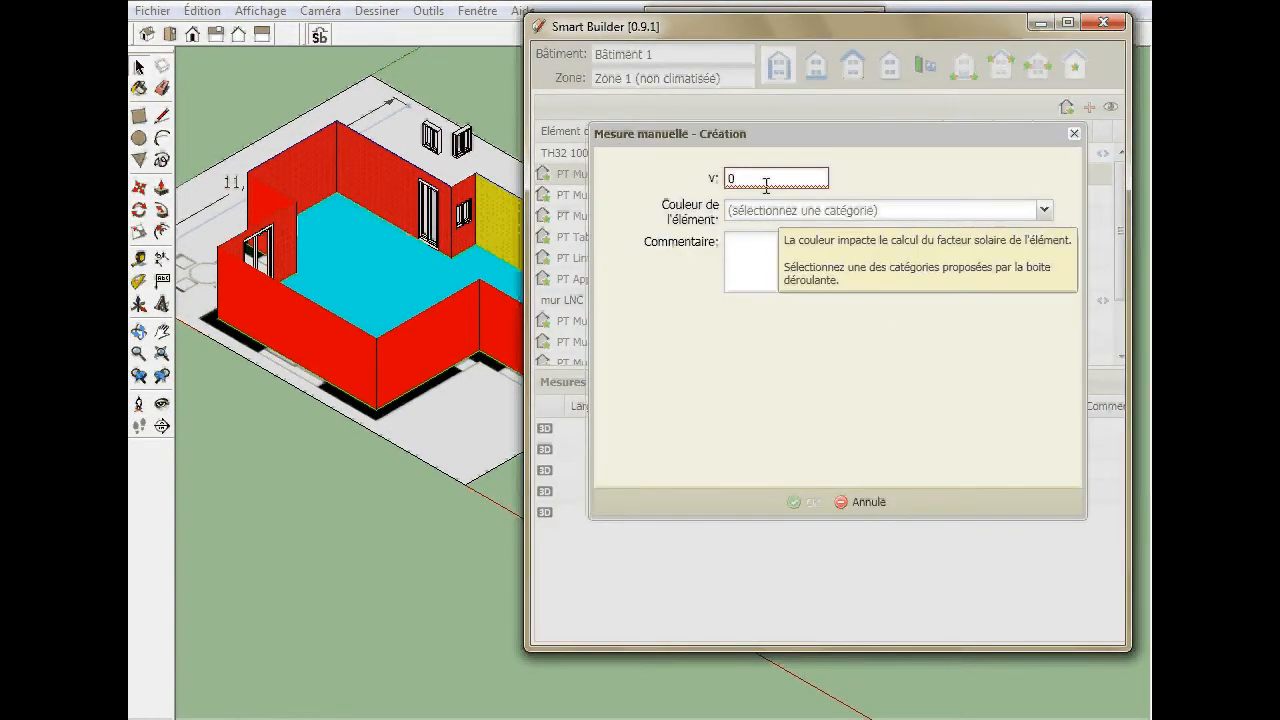
{"action": "left_click", "coordinate": [766, 182]}
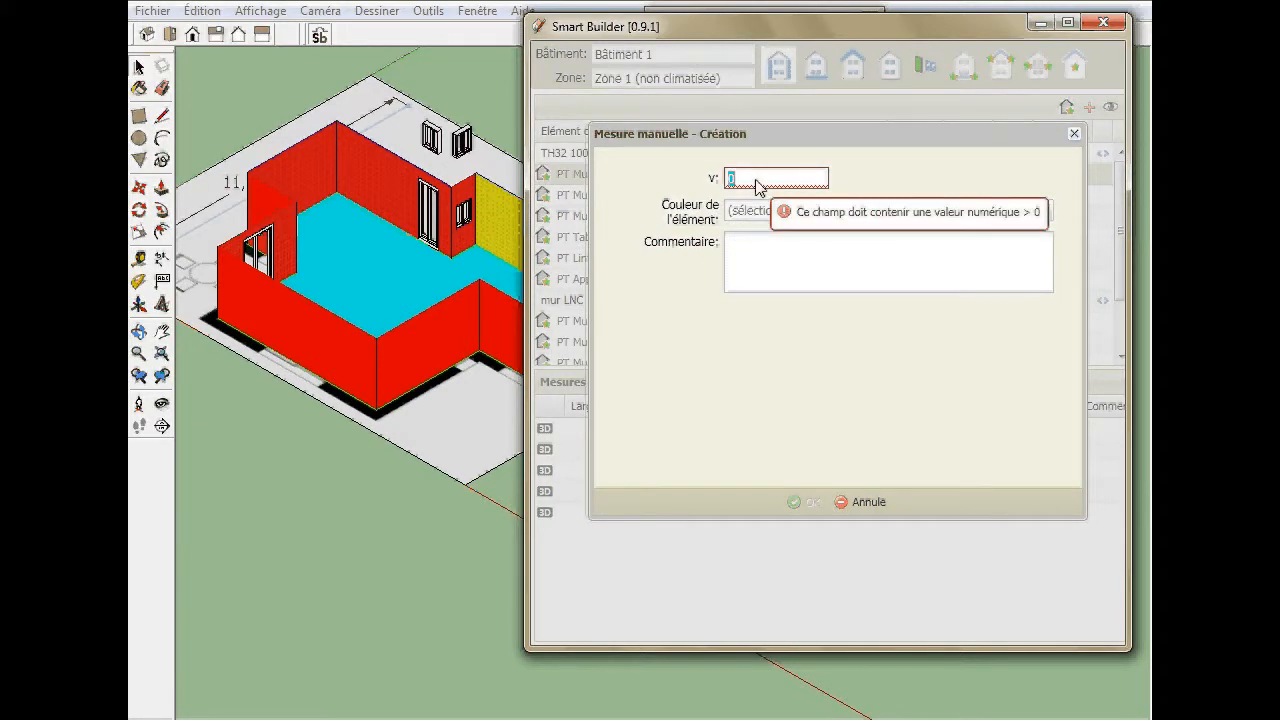
{"action": "type", "text": "12.5"}
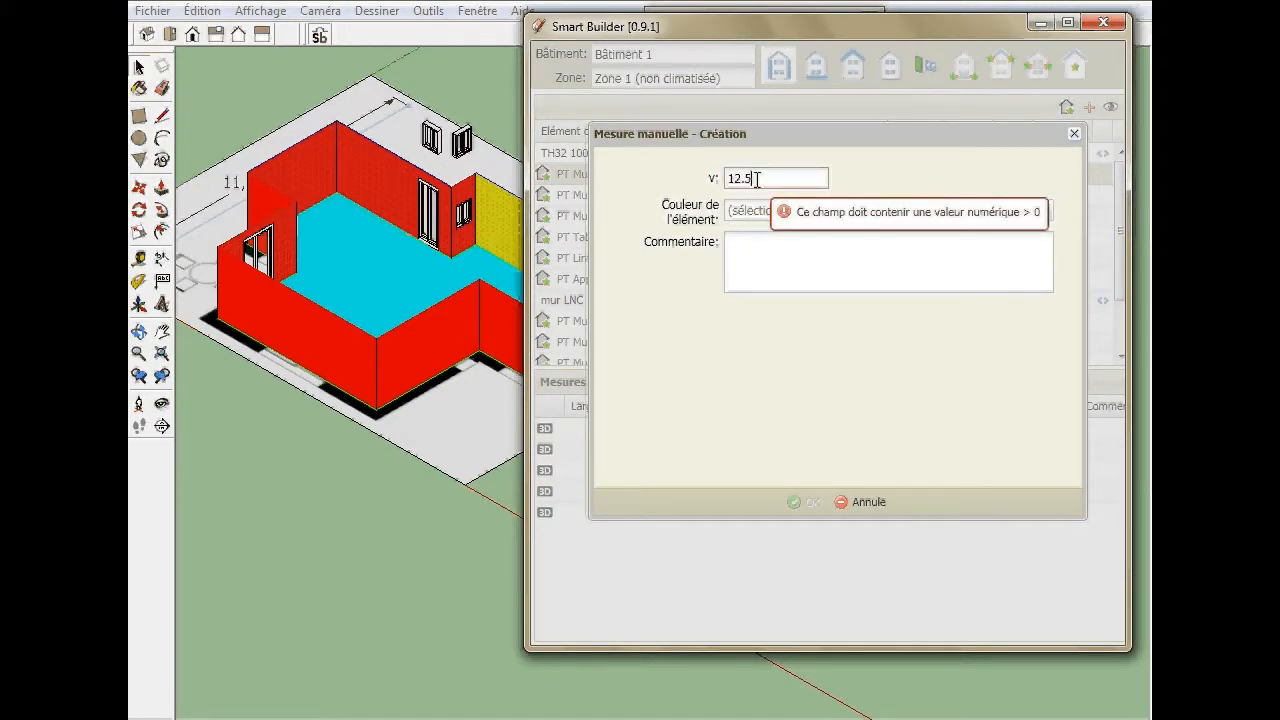
{"action": "left_click", "coordinate": [740, 252]}
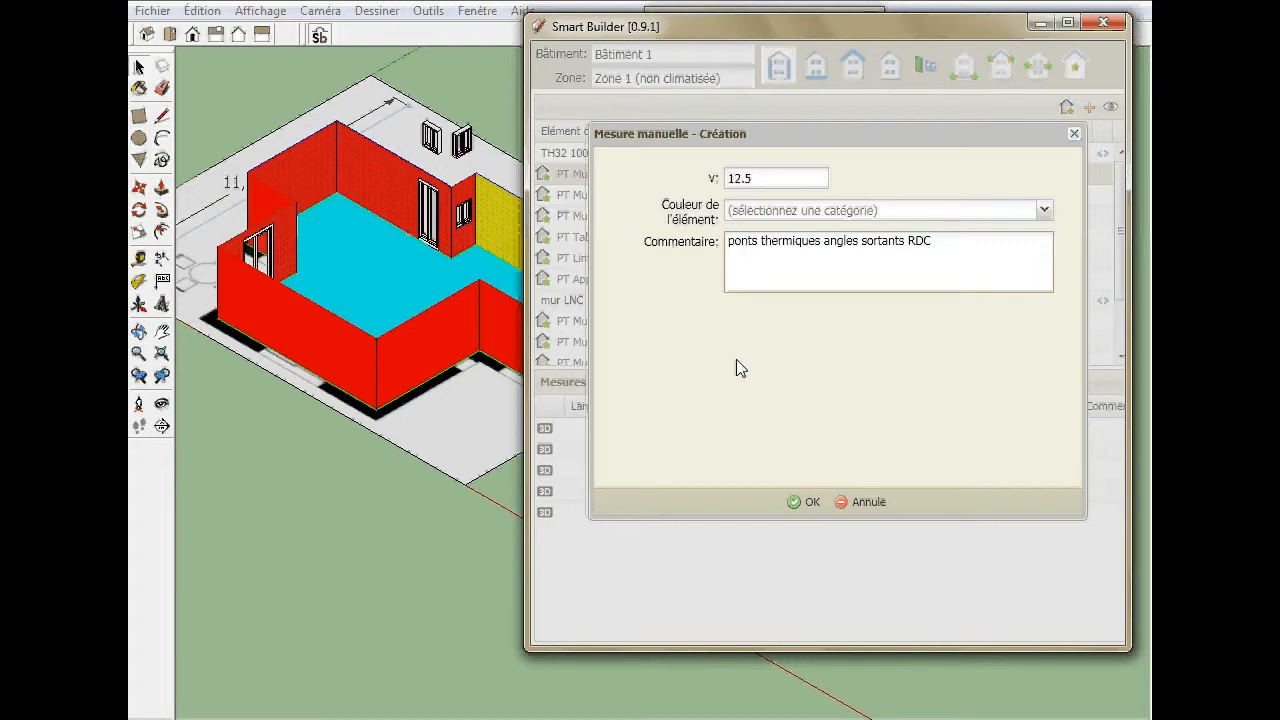
{"action": "left_click", "coordinate": [806, 503]}
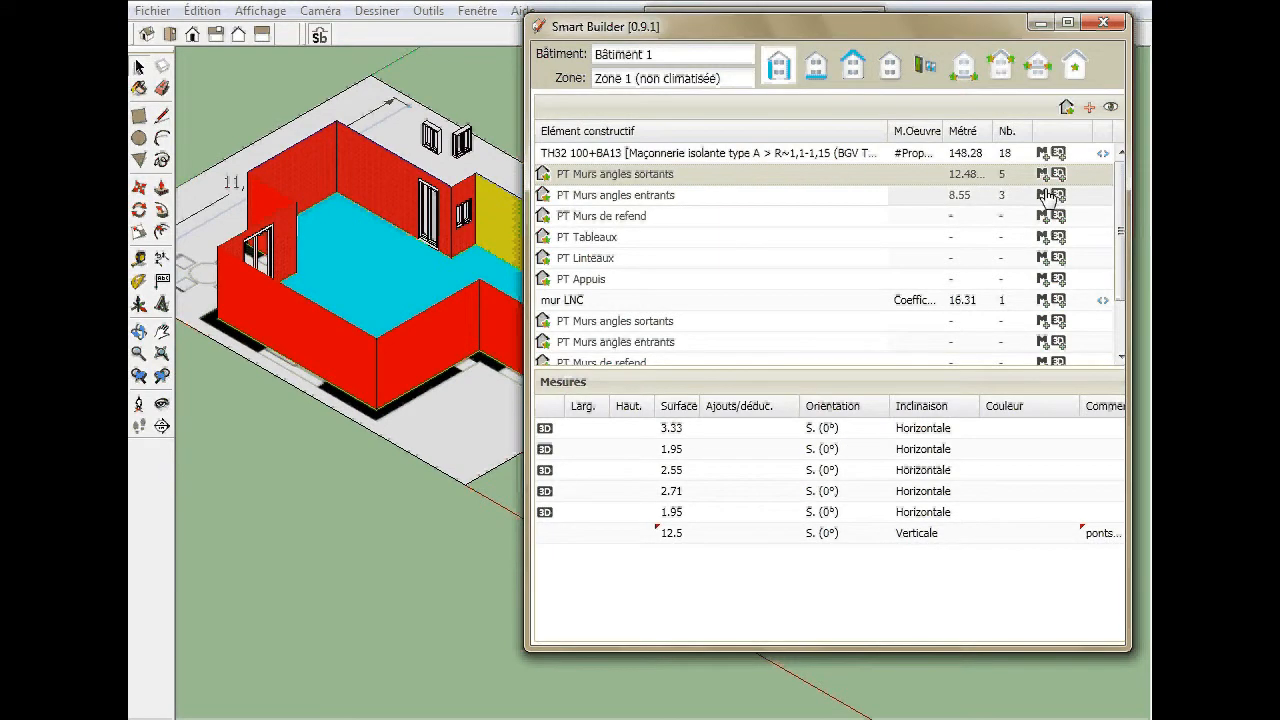
Step: Add a manual measure of 7.5 to the TH32 wall's PT Murs angles entrants
{"action": "left_click_drag", "start_coordinate": [628, 27], "coordinate": [561, 3]}
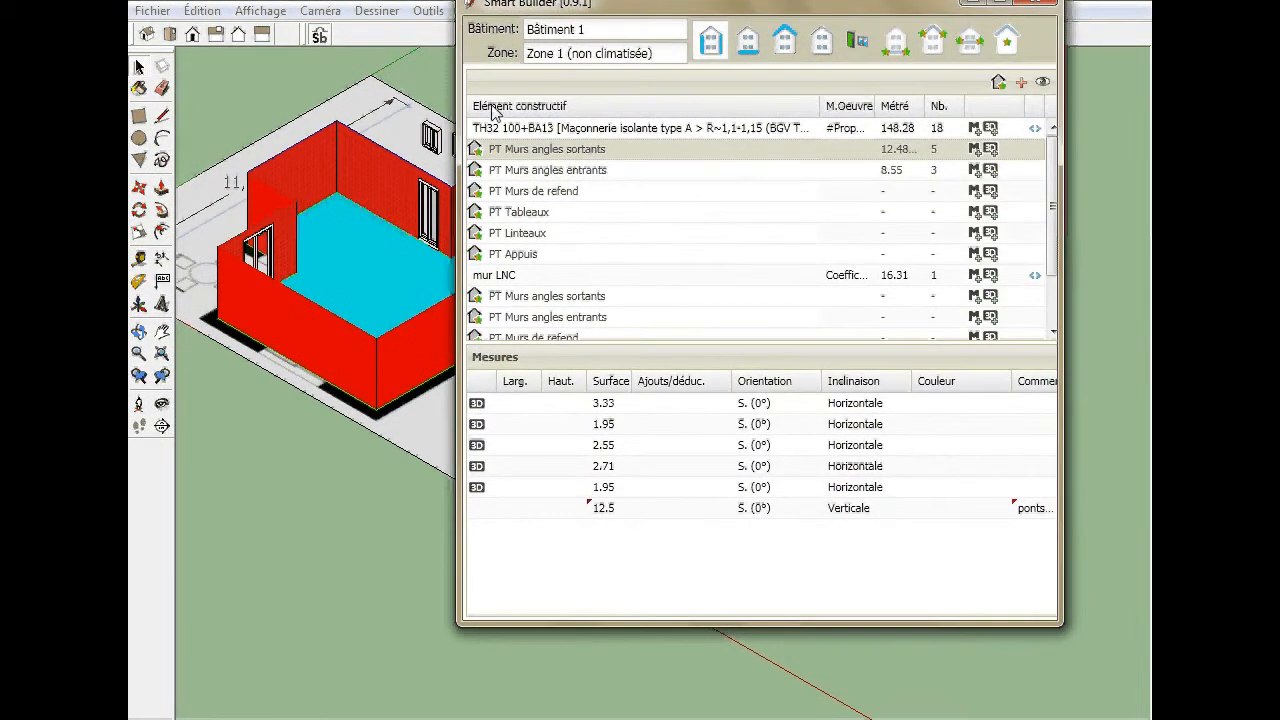
{"action": "left_click", "coordinate": [978, 173]}
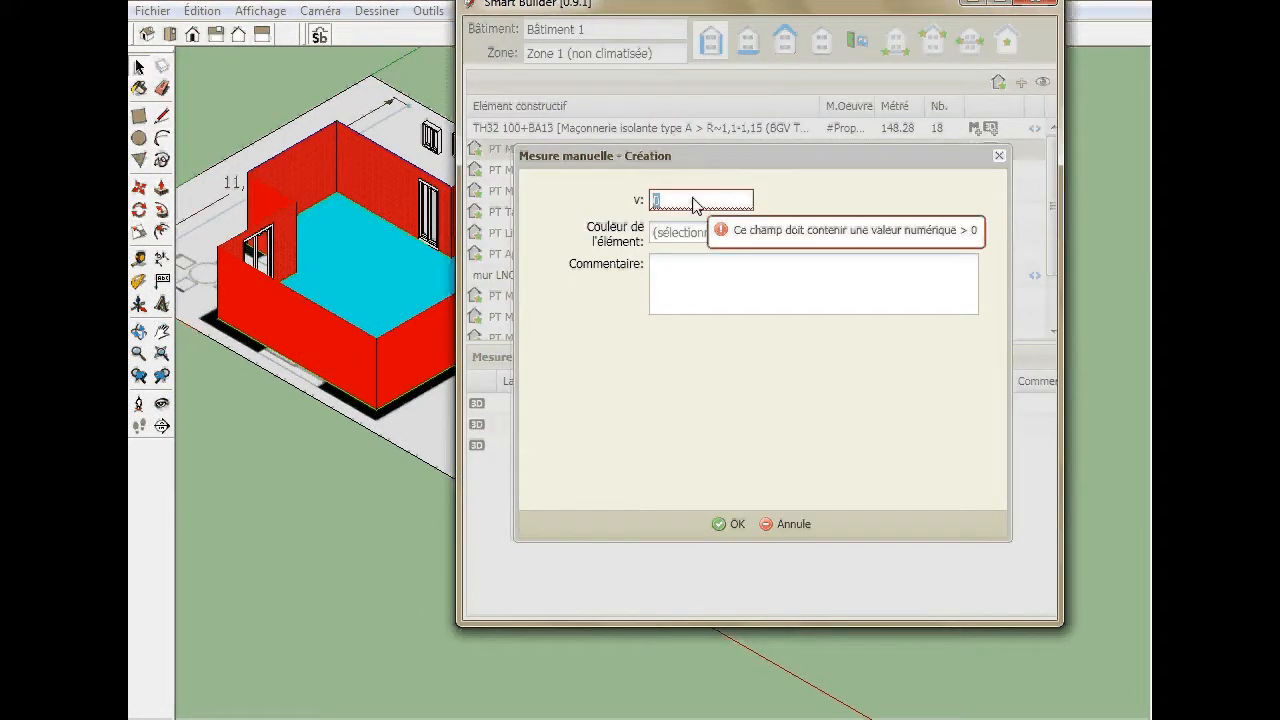
{"action": "type", "text": "7.5"}
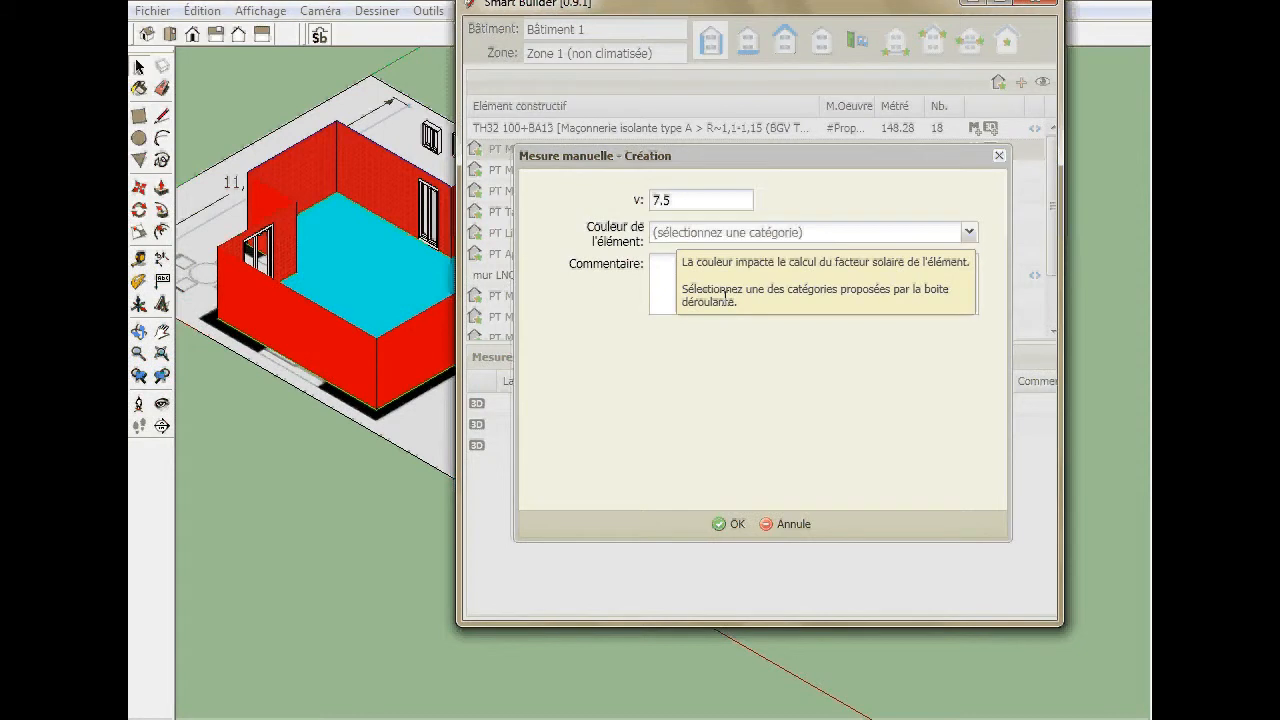
{"action": "left_click", "coordinate": [731, 524]}
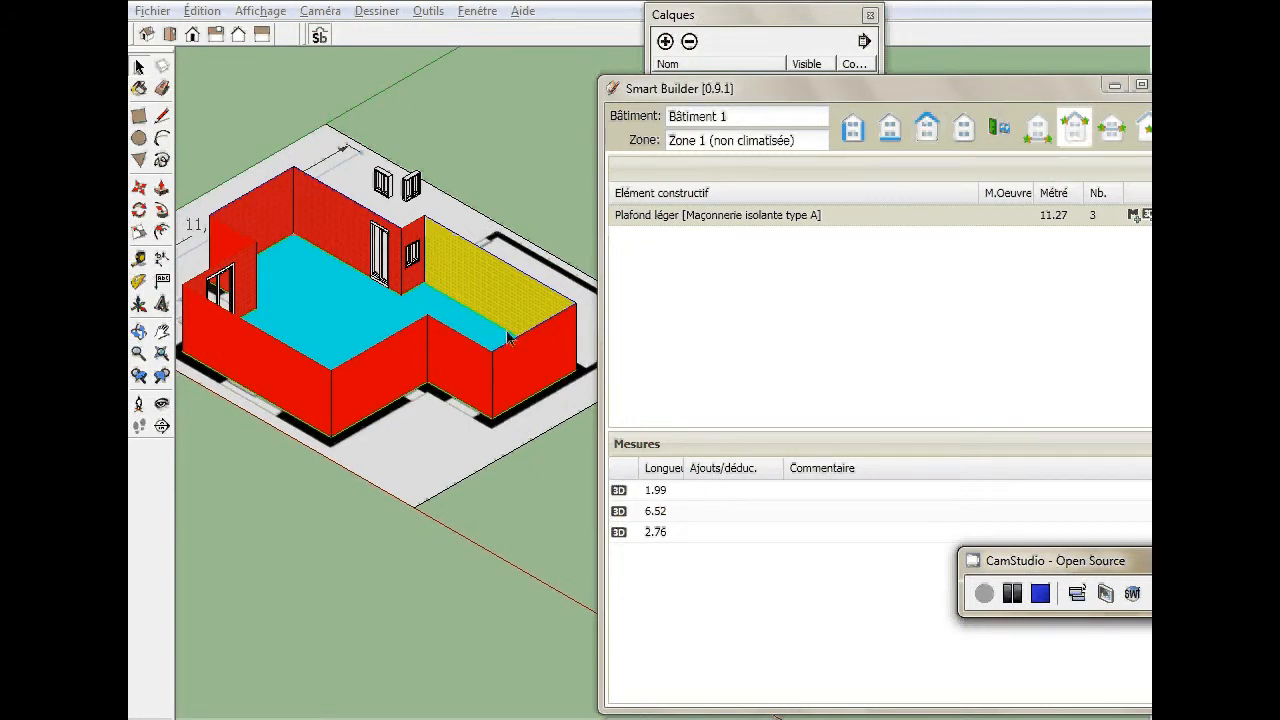
Step: Turn the Etage and toit layers back on so the whole house is displayed
{"action": "left_click", "coordinate": [737, 18]}
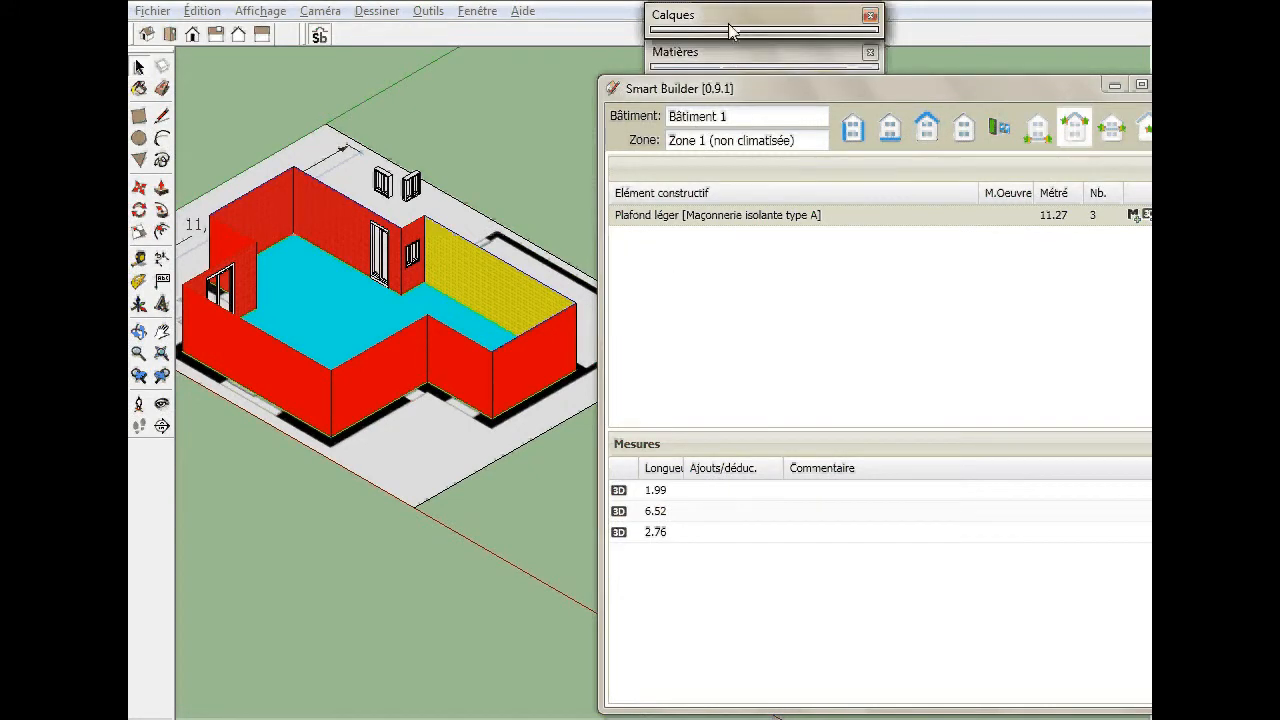
{"action": "left_click", "coordinate": [730, 24]}
{"action": "left_click", "coordinate": [812, 117]}
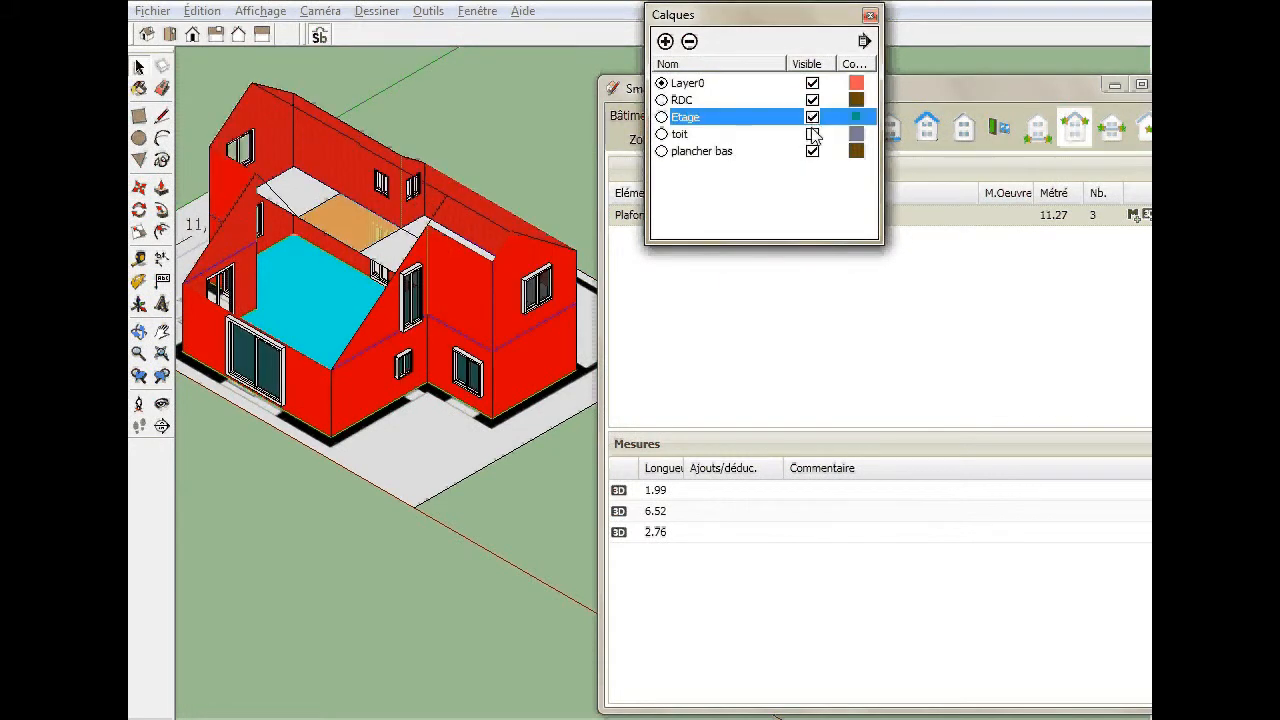
{"action": "left_click", "coordinate": [812, 134]}
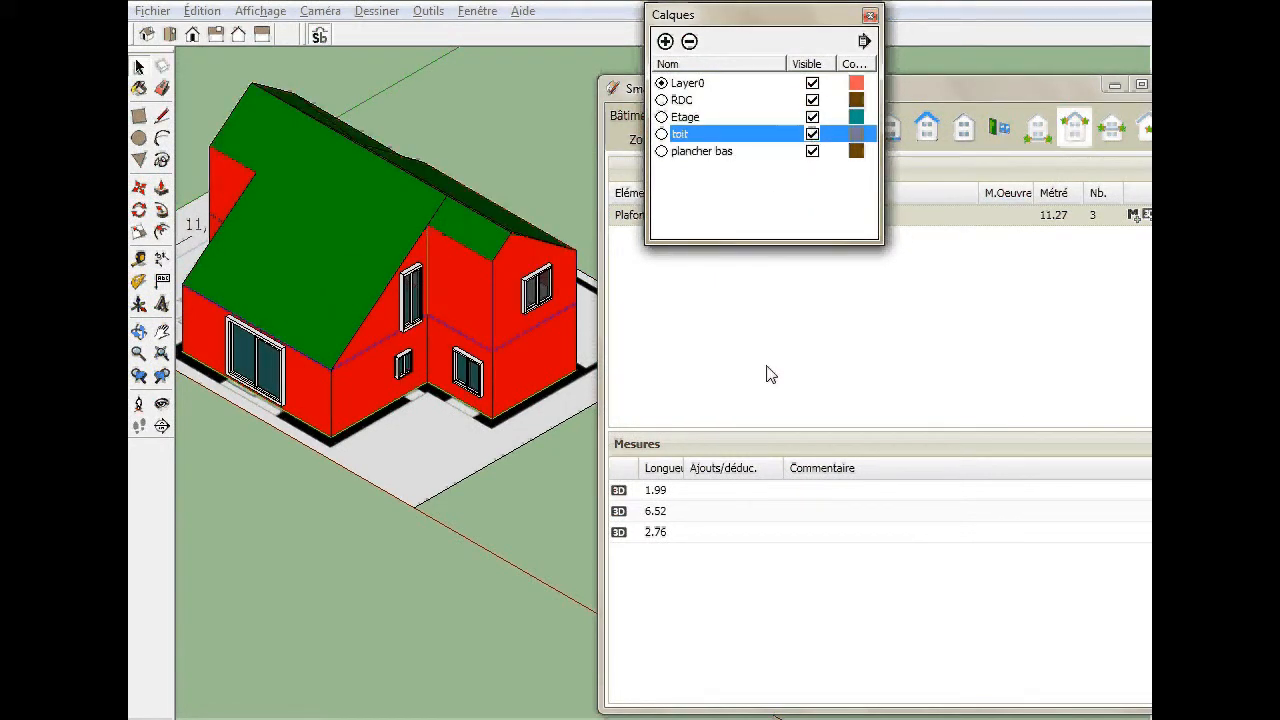
Step: Examine which roof edges correspond to the three 3D measures recorded under Plafond léger
{"action": "left_click", "coordinate": [666, 494]}
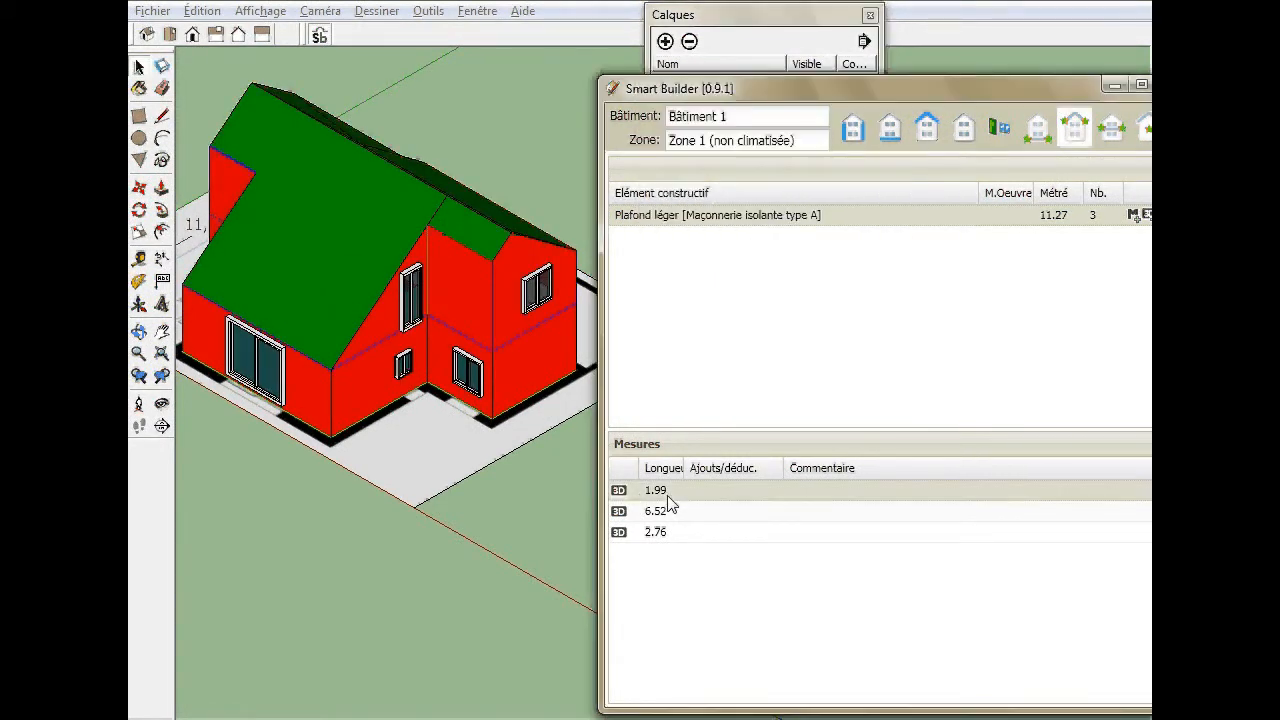
{"action": "left_click", "coordinate": [666, 511]}
{"action": "left_click", "coordinate": [666, 534]}
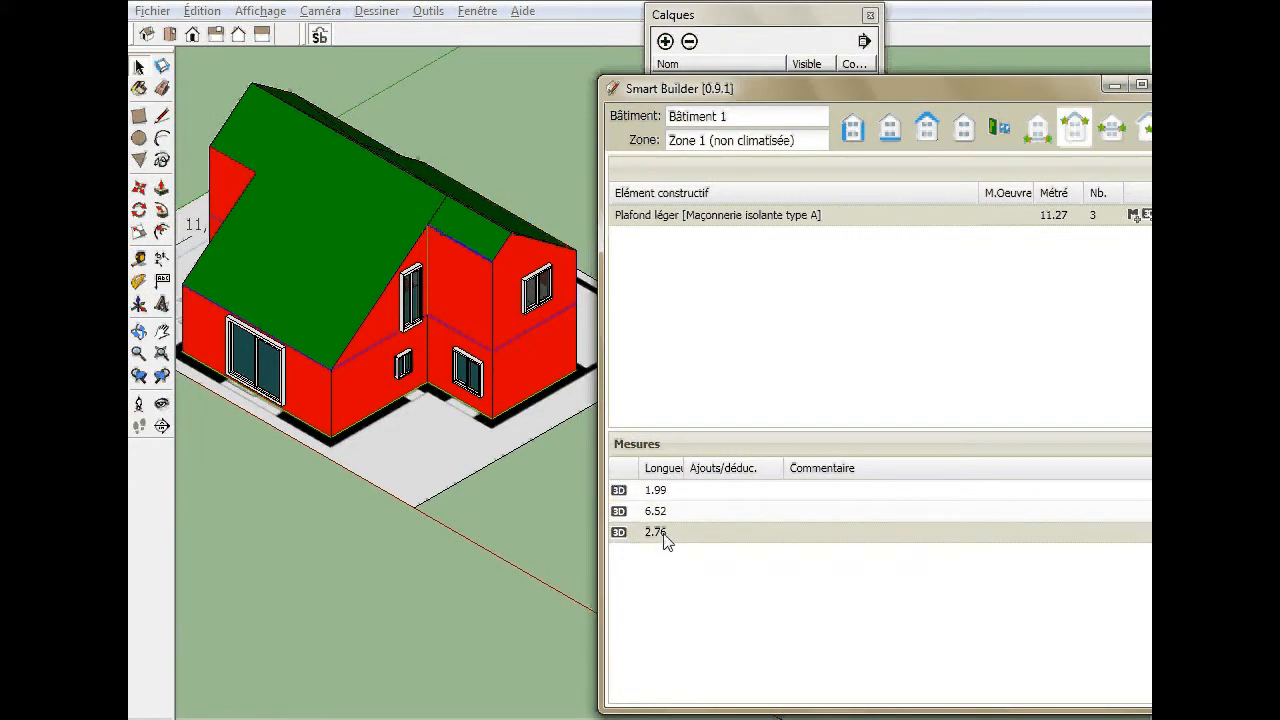
{"action": "left_click", "coordinate": [665, 512]}
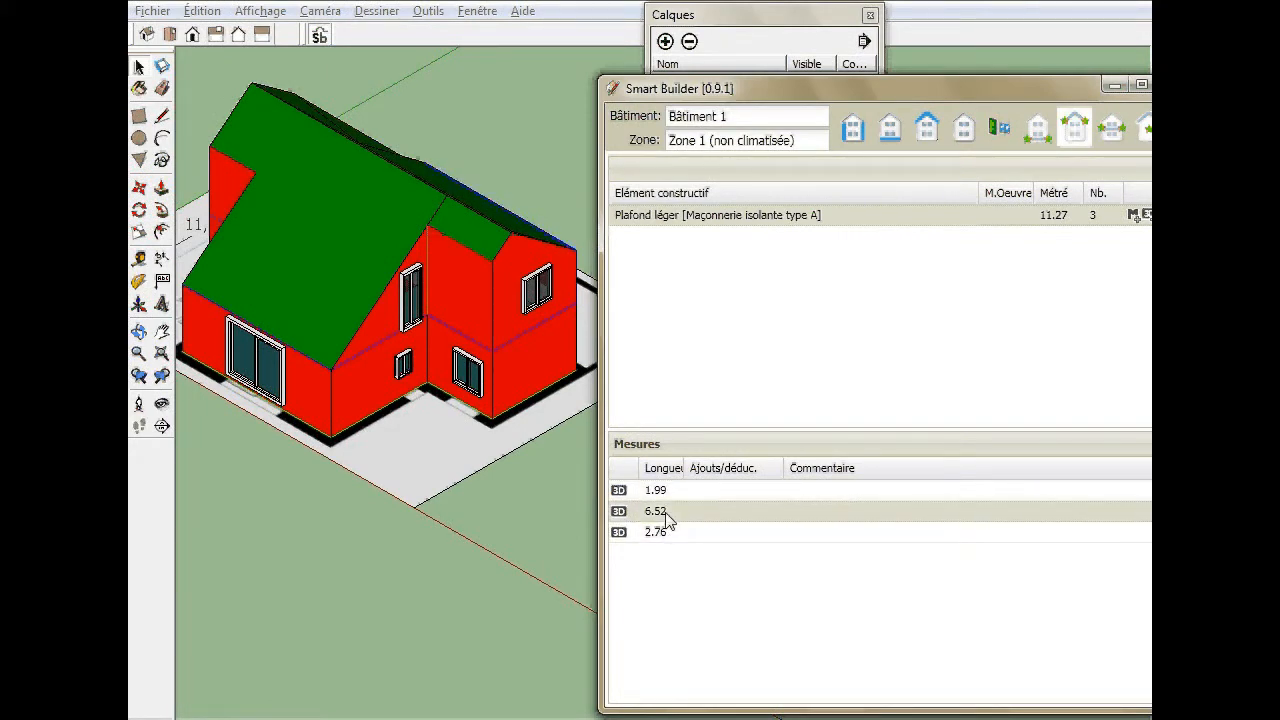
{"action": "left_click", "coordinate": [665, 492]}
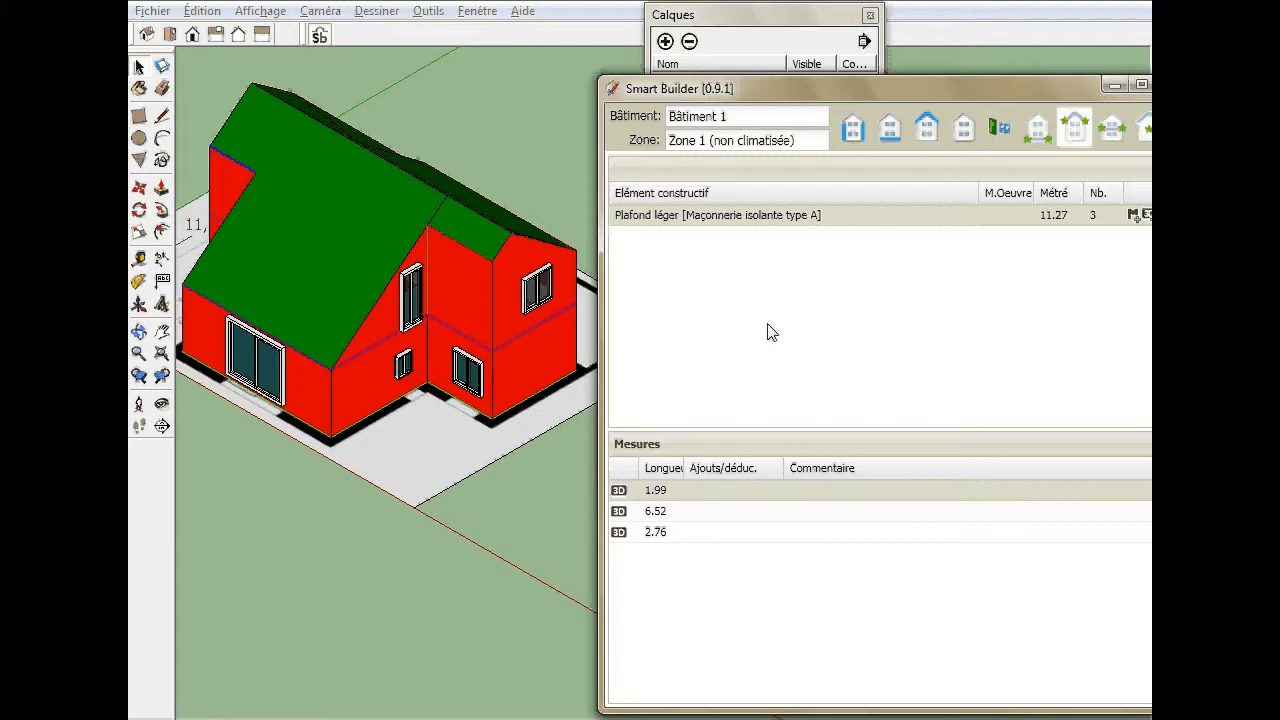
Step: Start a 3D detection for the Plafond léger thermal bridge and add the sloped roof edges above the tall narrow window and the small gable
{"action": "left_click_drag", "start_coordinate": [974, 84], "coordinate": [932, 73]}
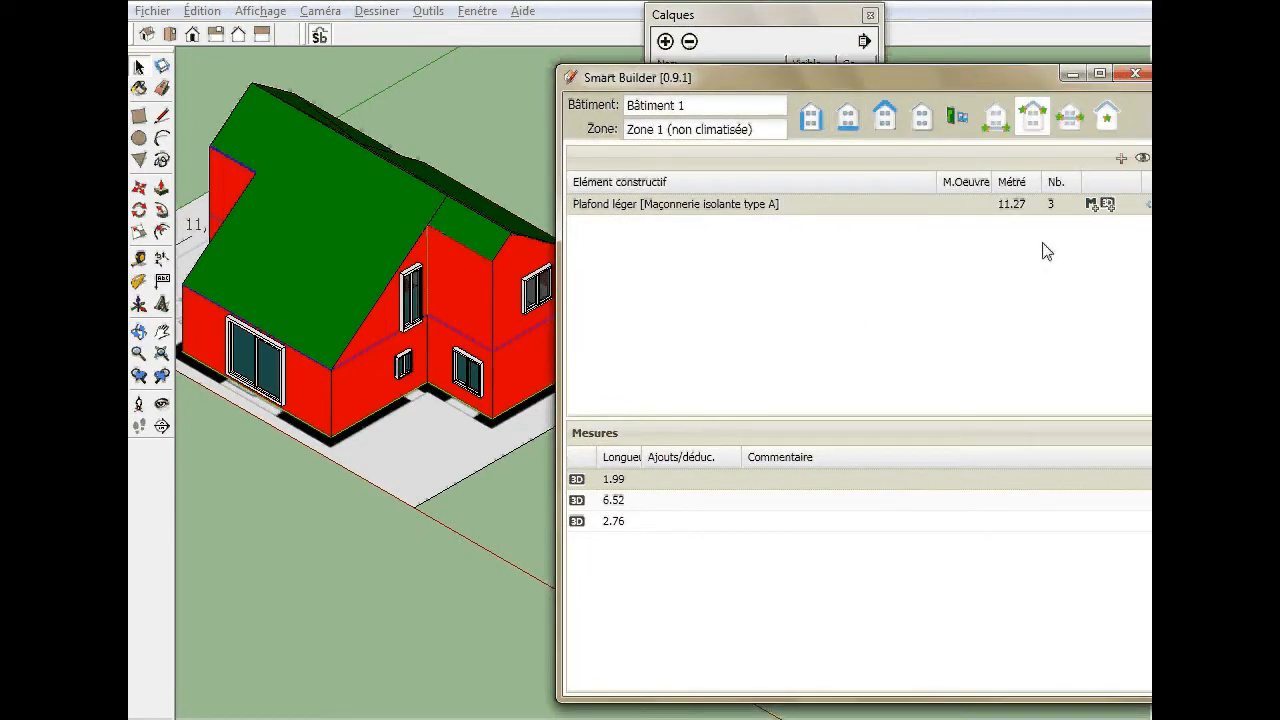
{"action": "left_click", "coordinate": [1108, 205]}
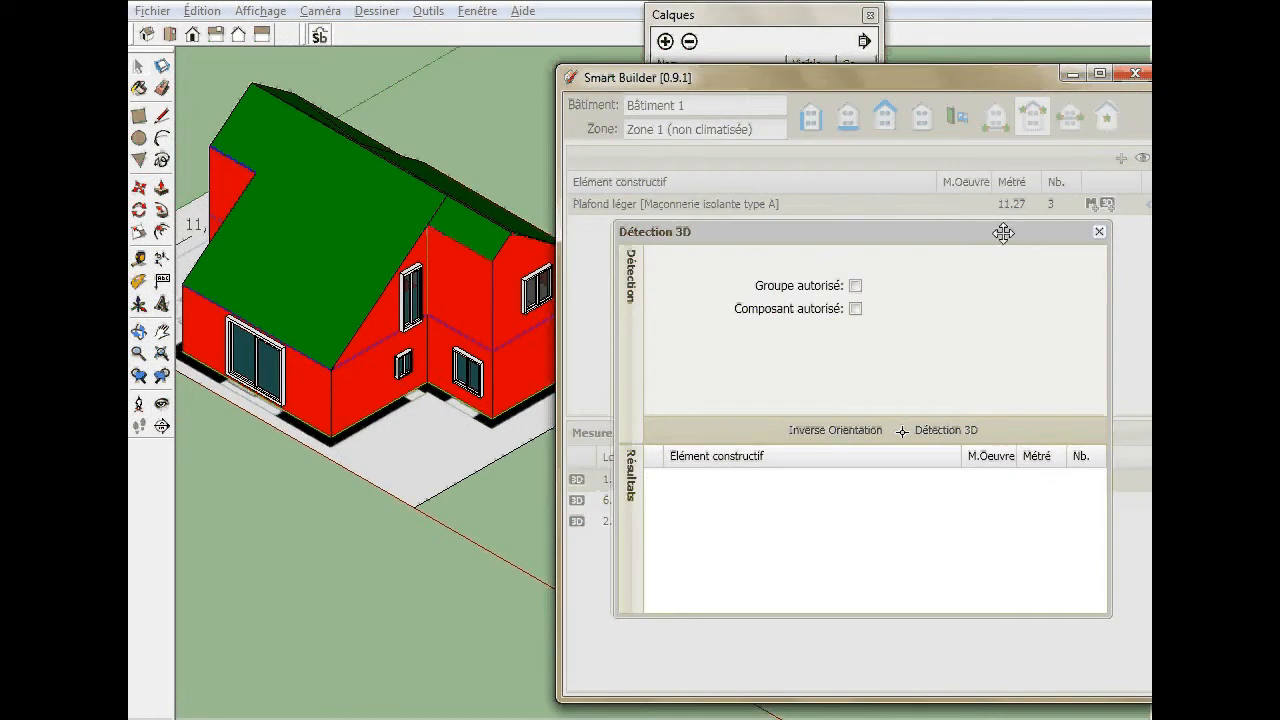
{"action": "left_click", "coordinate": [930, 431]}
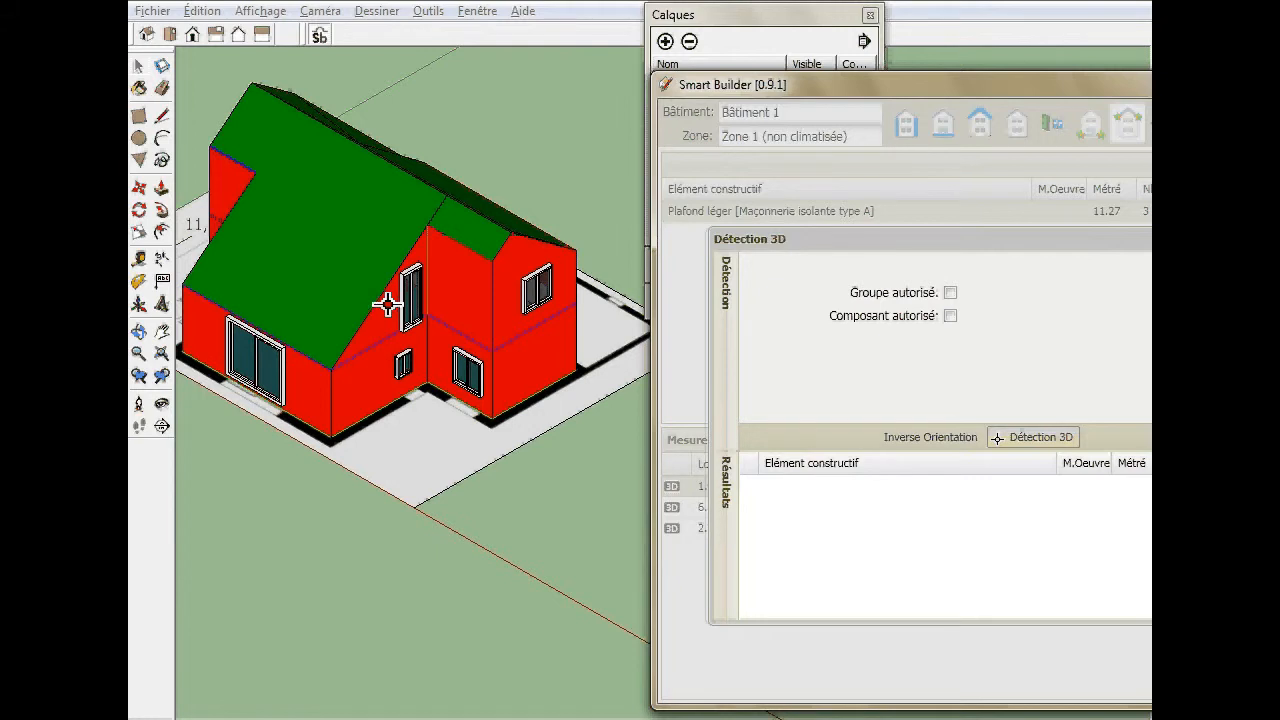
{"action": "left_click", "coordinate": [388, 302]}
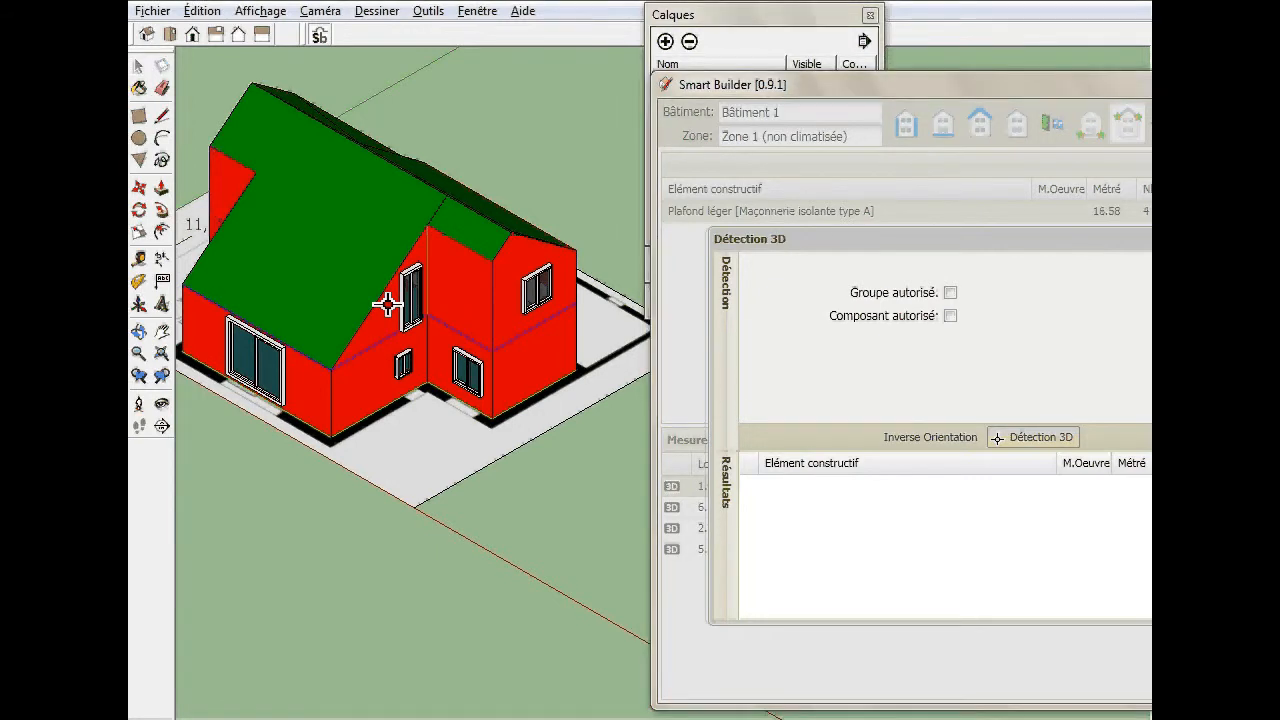
{"action": "left_click", "coordinate": [527, 248]}
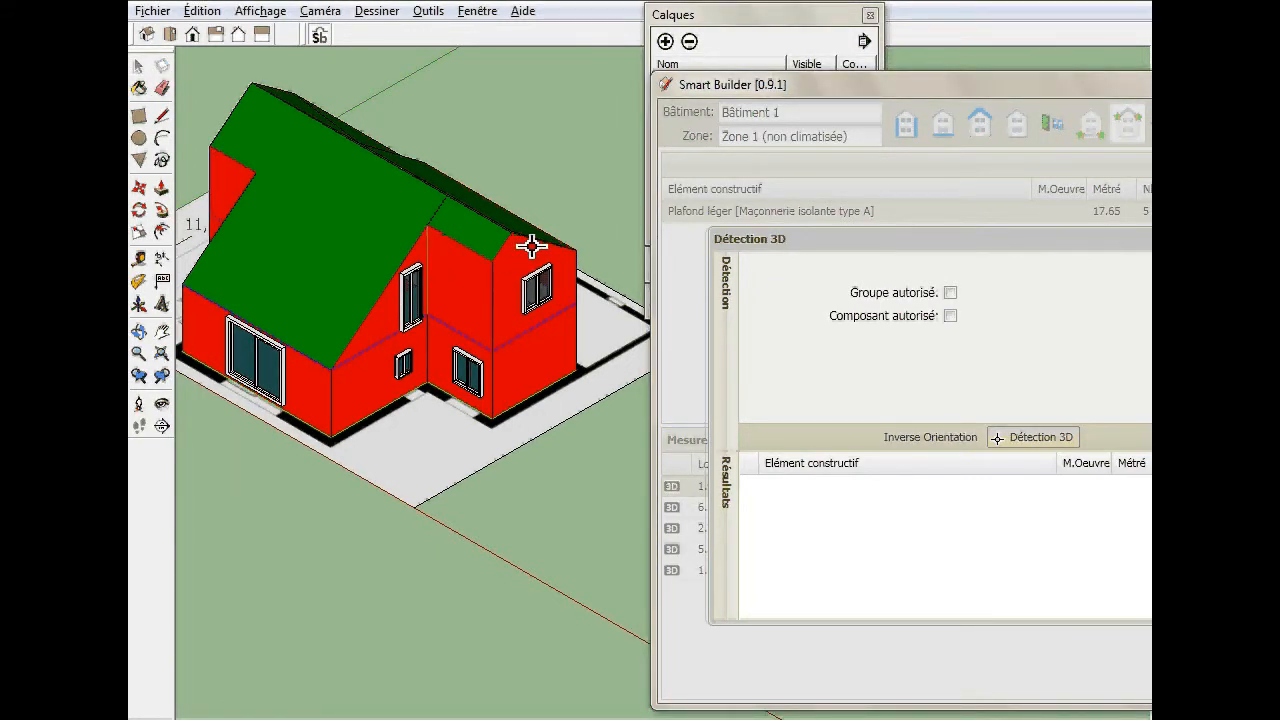
Step: Add the roof edges around the recess and gable at the opposite end of the house to the Plafond léger thermal bridge
{"action": "left_click", "coordinate": [255, 199]}
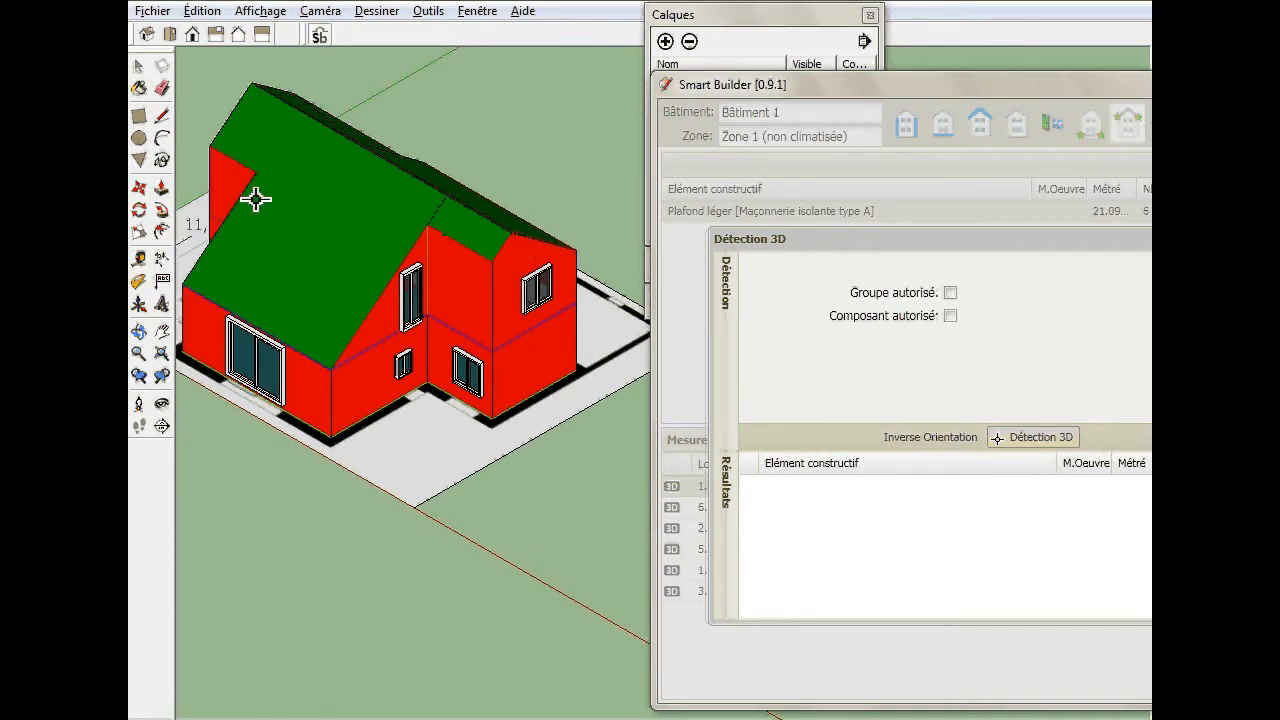
{"action": "left_click", "coordinate": [253, 199]}
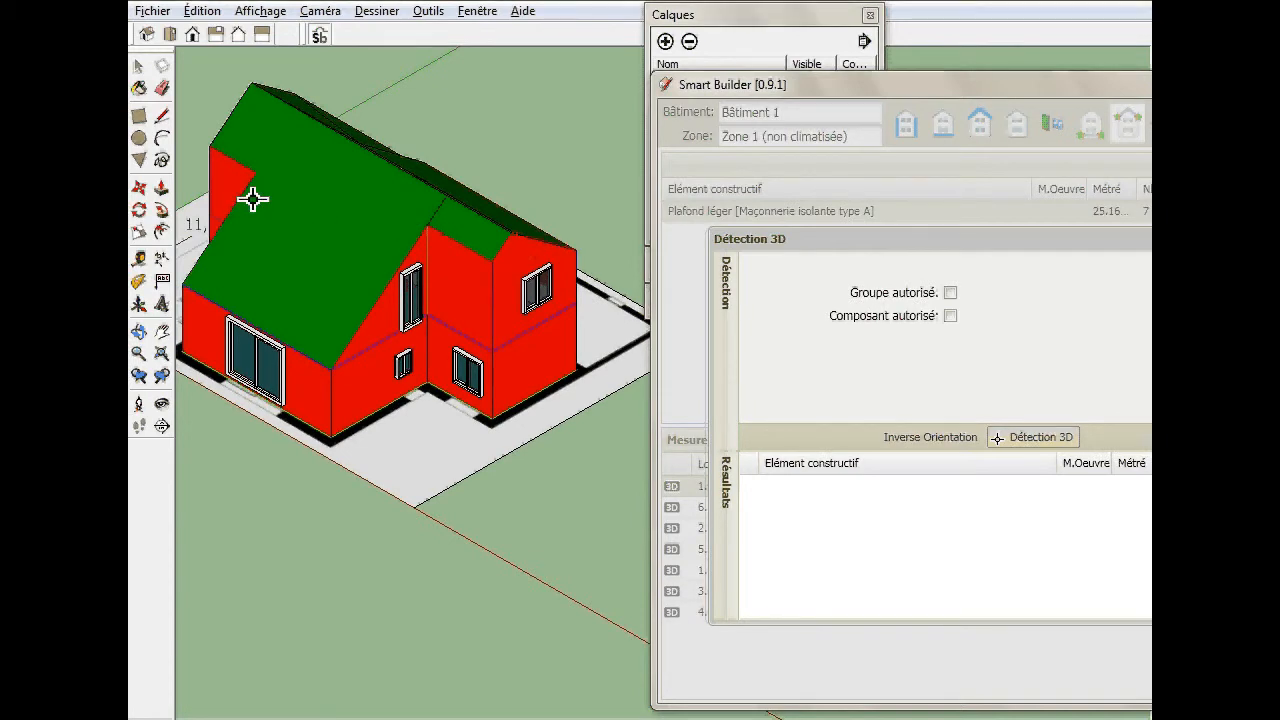
{"action": "left_click", "coordinate": [231, 133]}
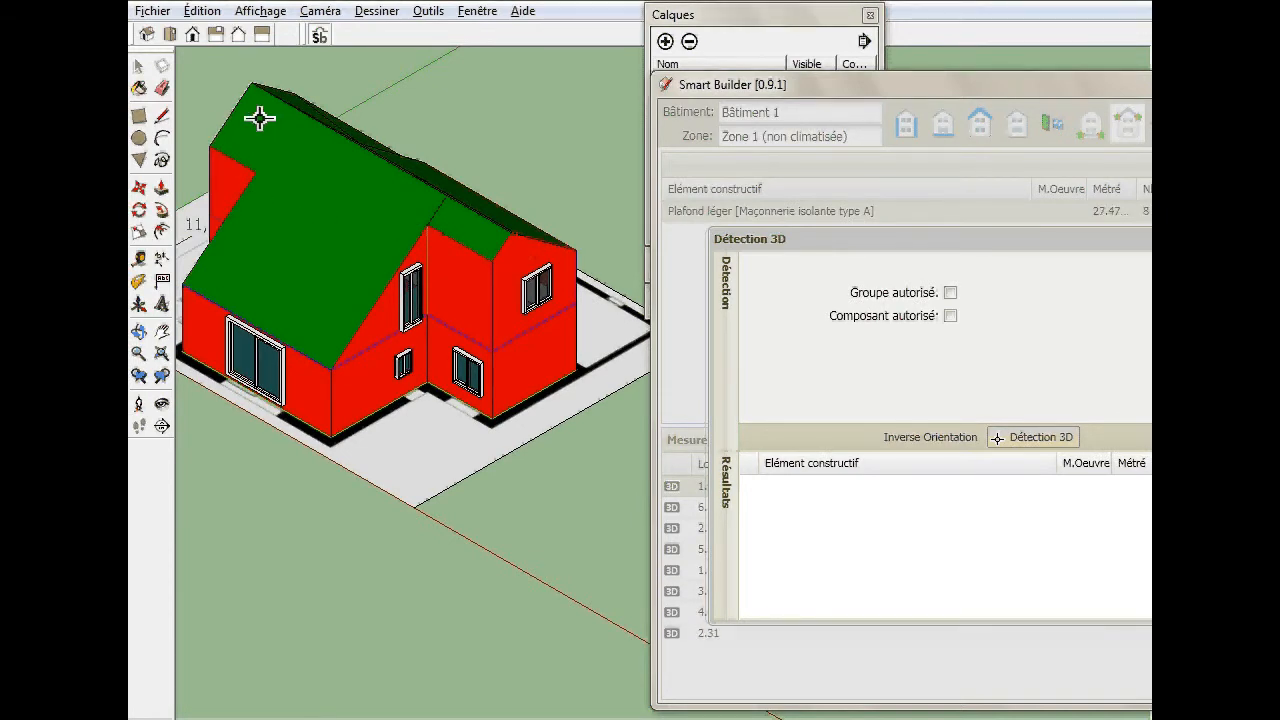
{"action": "left_click", "coordinate": [279, 94]}
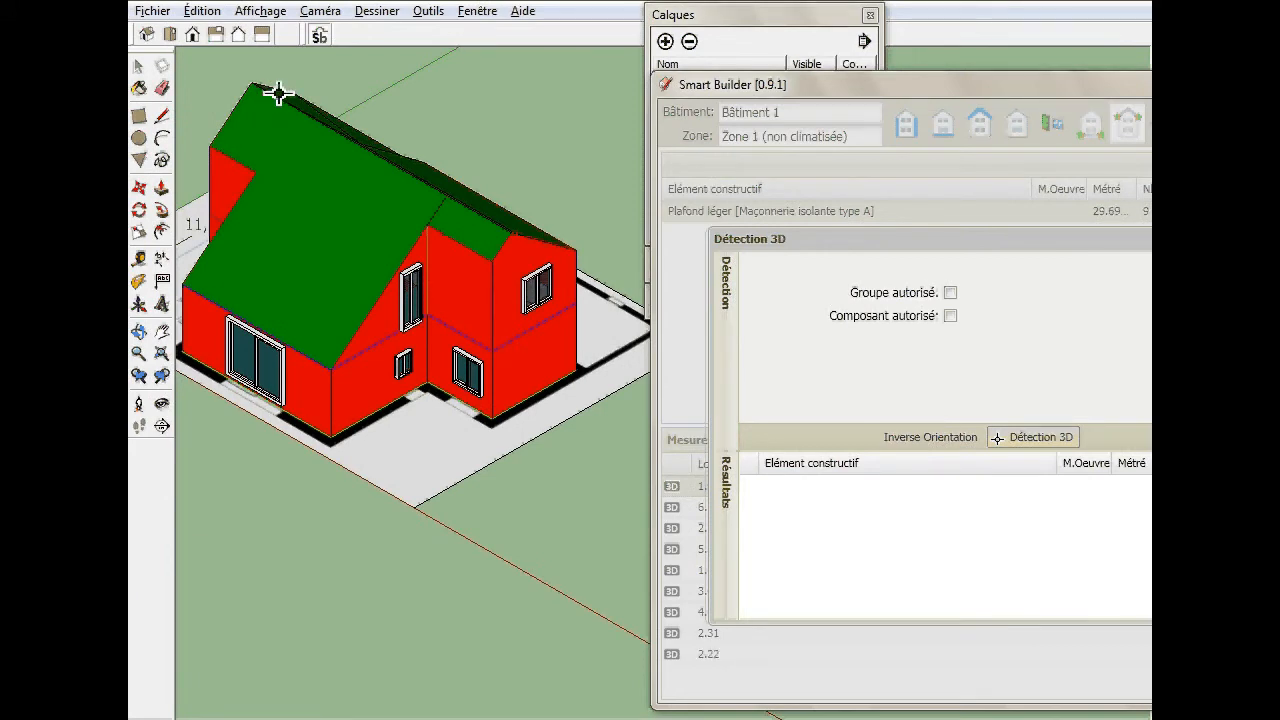